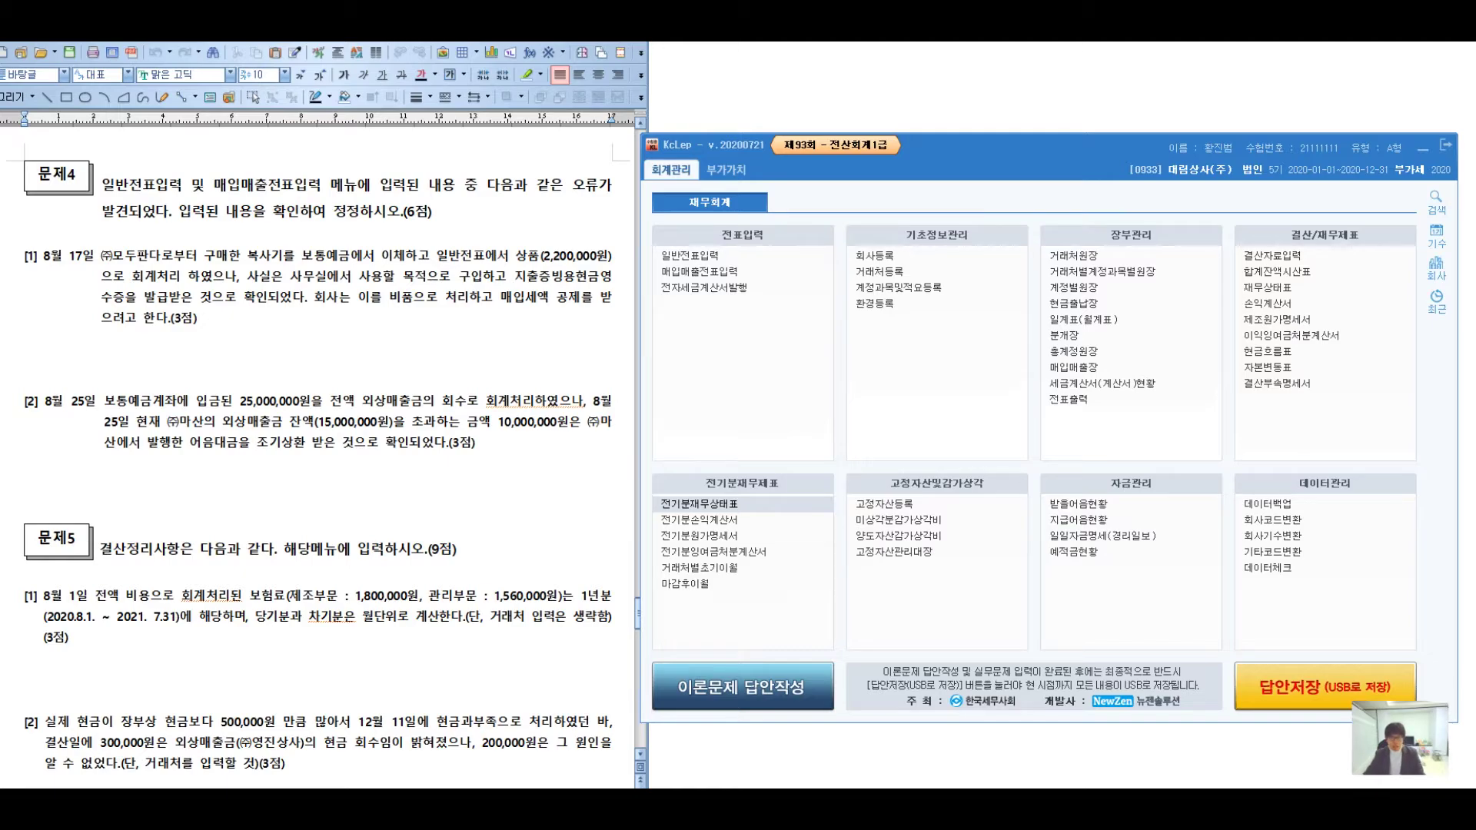
Minimize the accounting window and mark the copier purchase, 지출증빙용현금영수증 and 일반전표 wording in the August 17 problem with pen strokes.
click(1422, 149)
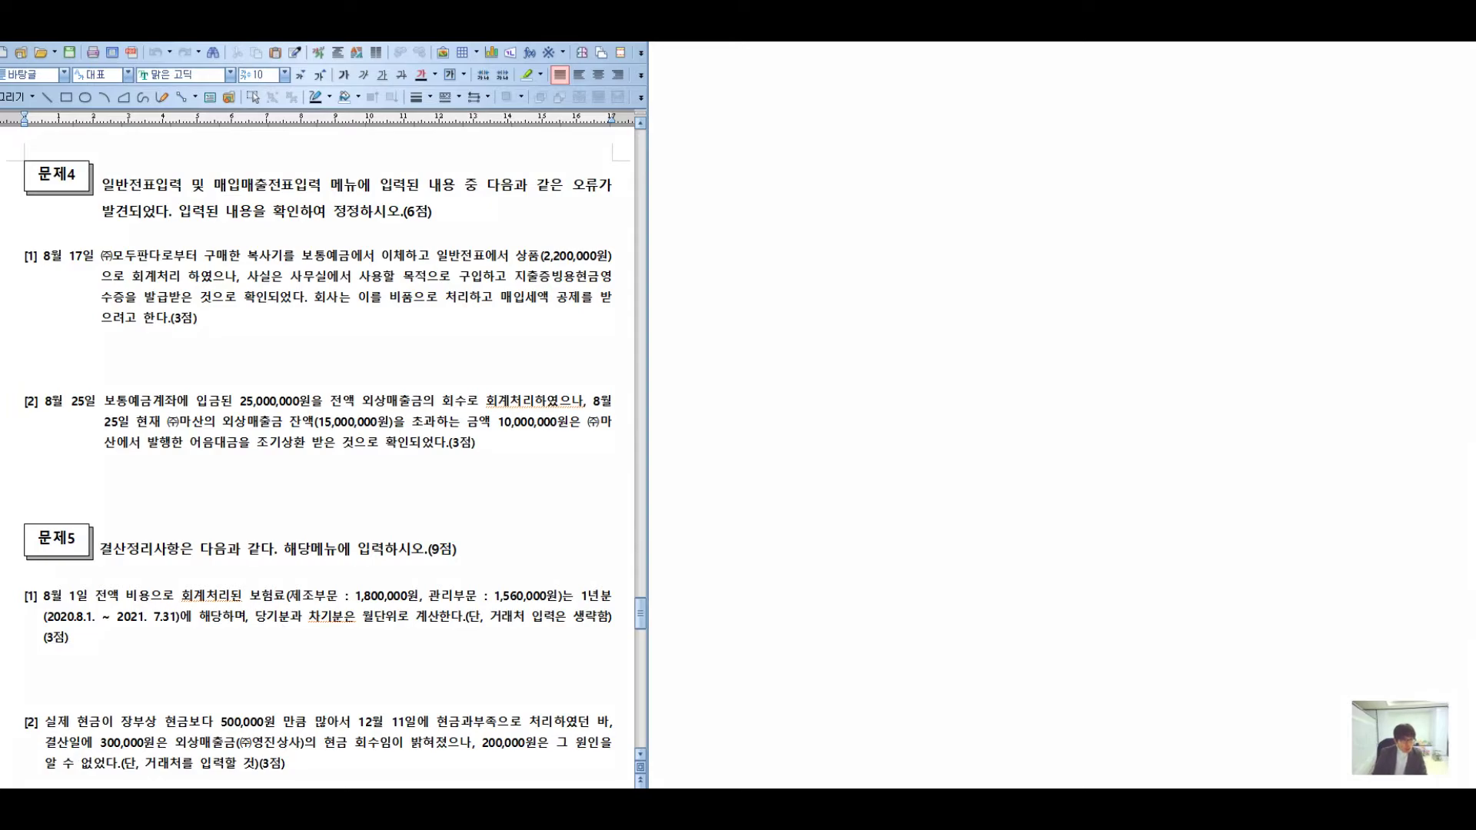
drag(254, 259, 233, 293)
drag(519, 292, 622, 283)
drag(103, 299, 138, 304)
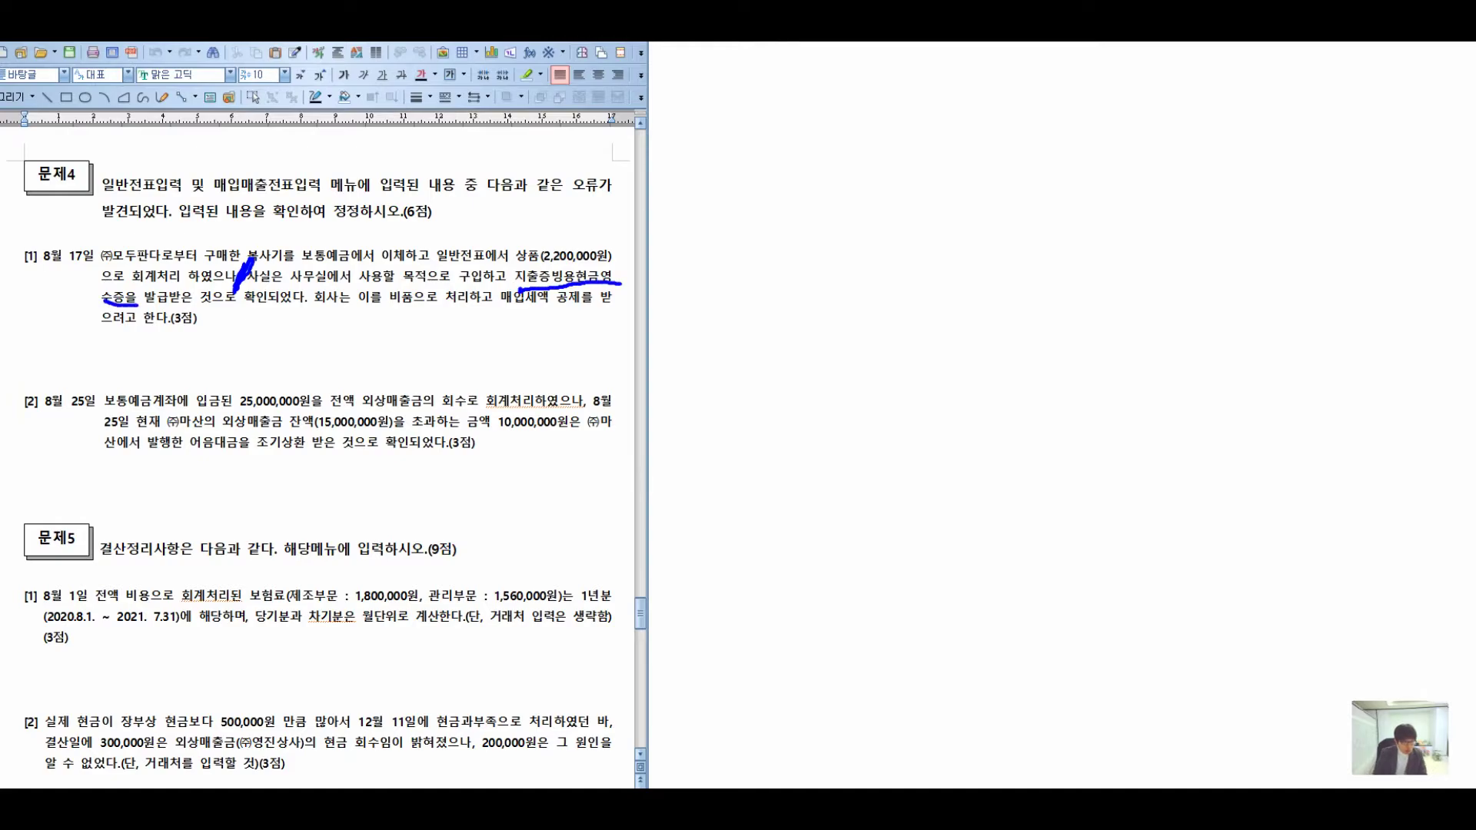
drag(565, 275, 550, 315)
drag(542, 265, 560, 253)
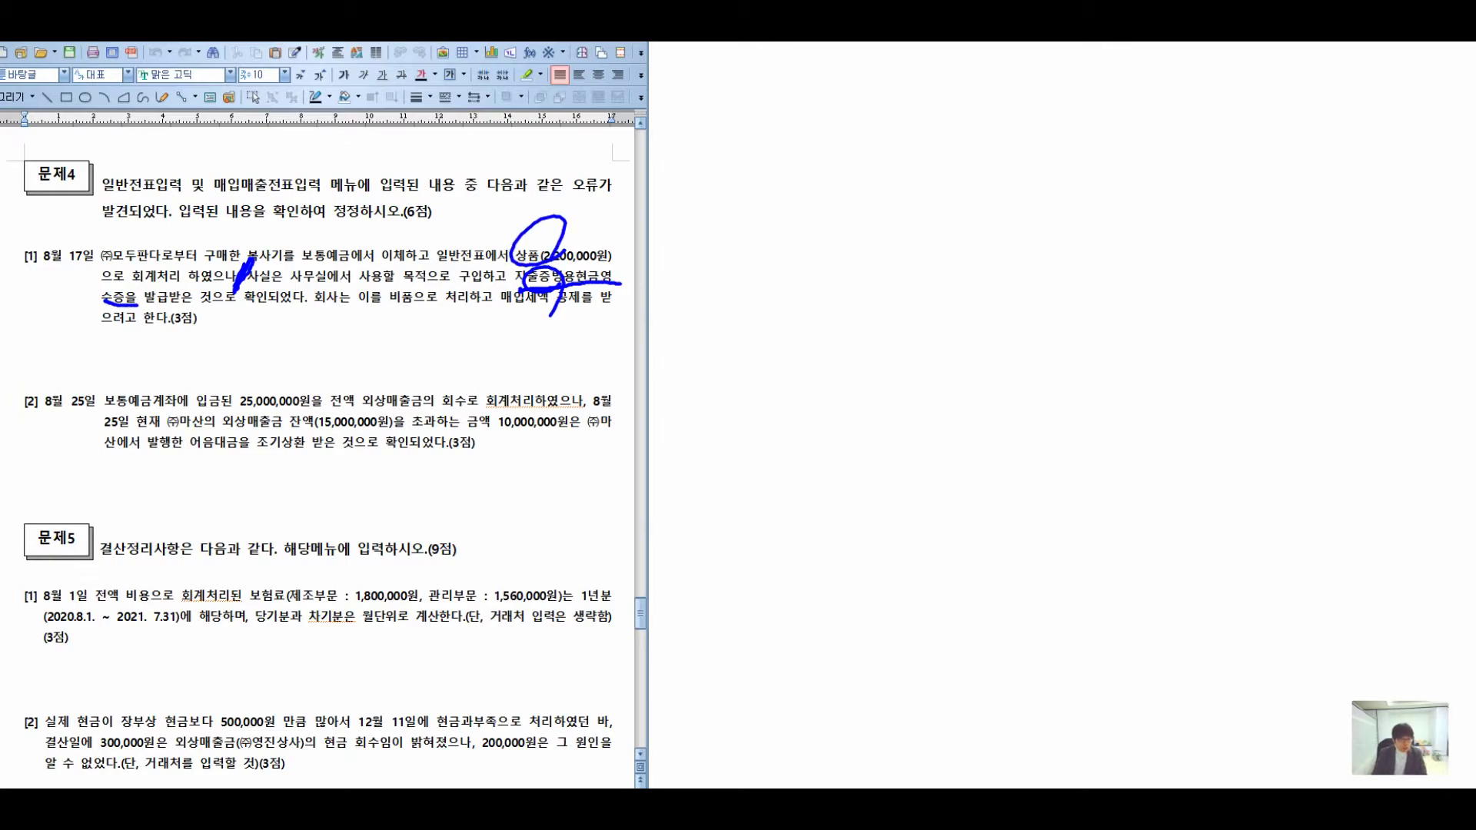
drag(442, 234, 501, 210)
drag(596, 234, 702, 170)
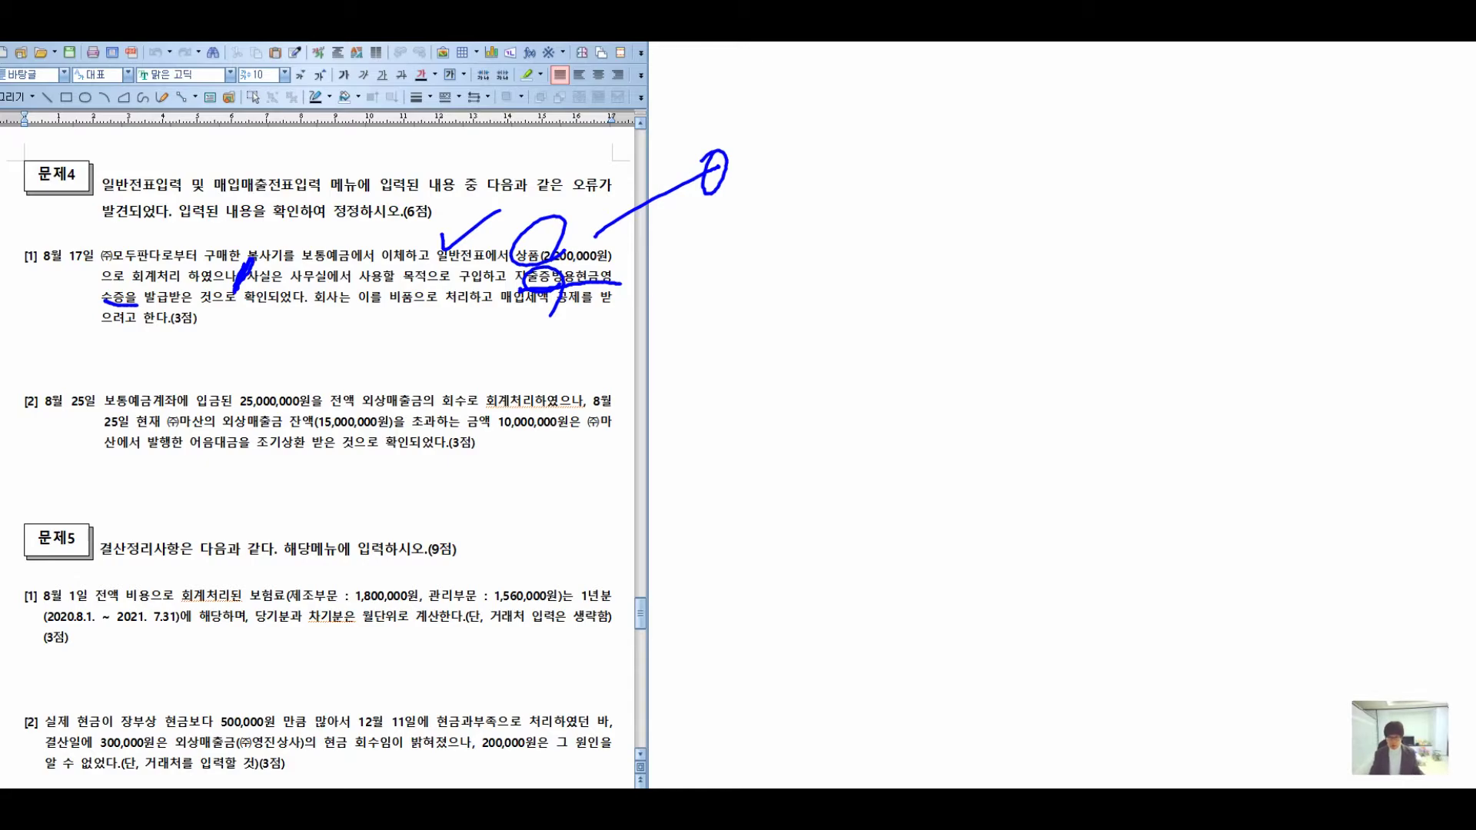
Handwrite a first-step note, a circled 1 with "일반전표입력", in the blank area beside the August 17 problem.
drag(792, 159, 774, 223)
drag(882, 156, 874, 184)
mouse_move(912, 146)
mouse_down()
mouse_move(914, 188)
mouse_move(939, 196)
mouse_move(982, 163)
mouse_move(999, 206)
mouse_move(1053, 161)
mouse_move(1050, 209)
mouse_up()
mouse_move(1086, 157)
mouse_down()
mouse_move(1084, 176)
mouse_move(1105, 177)
mouse_up()
mouse_move(1077, 184)
mouse_down()
mouse_move(1107, 214)
mouse_move(1157, 188)
mouse_up()
mouse_move(1173, 188)
mouse_down()
mouse_move(1139, 252)
mouse_move(1190, 232)
mouse_up()
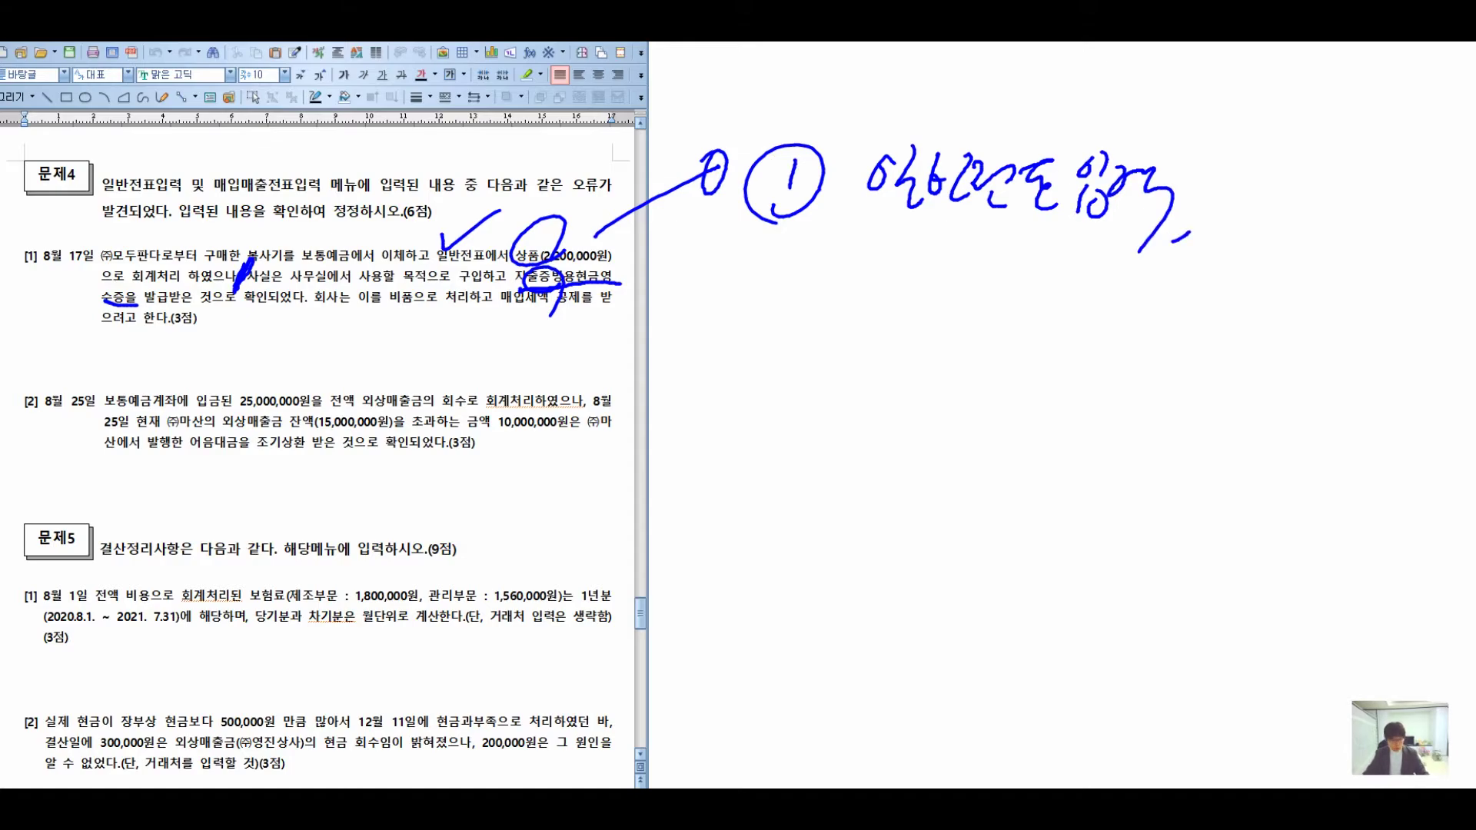
Bring back the accounting program below the note, open 일반전표입력 and load the vouchers for August 17.
key(alt+Tab)
drag(860, 154, 846, 263)
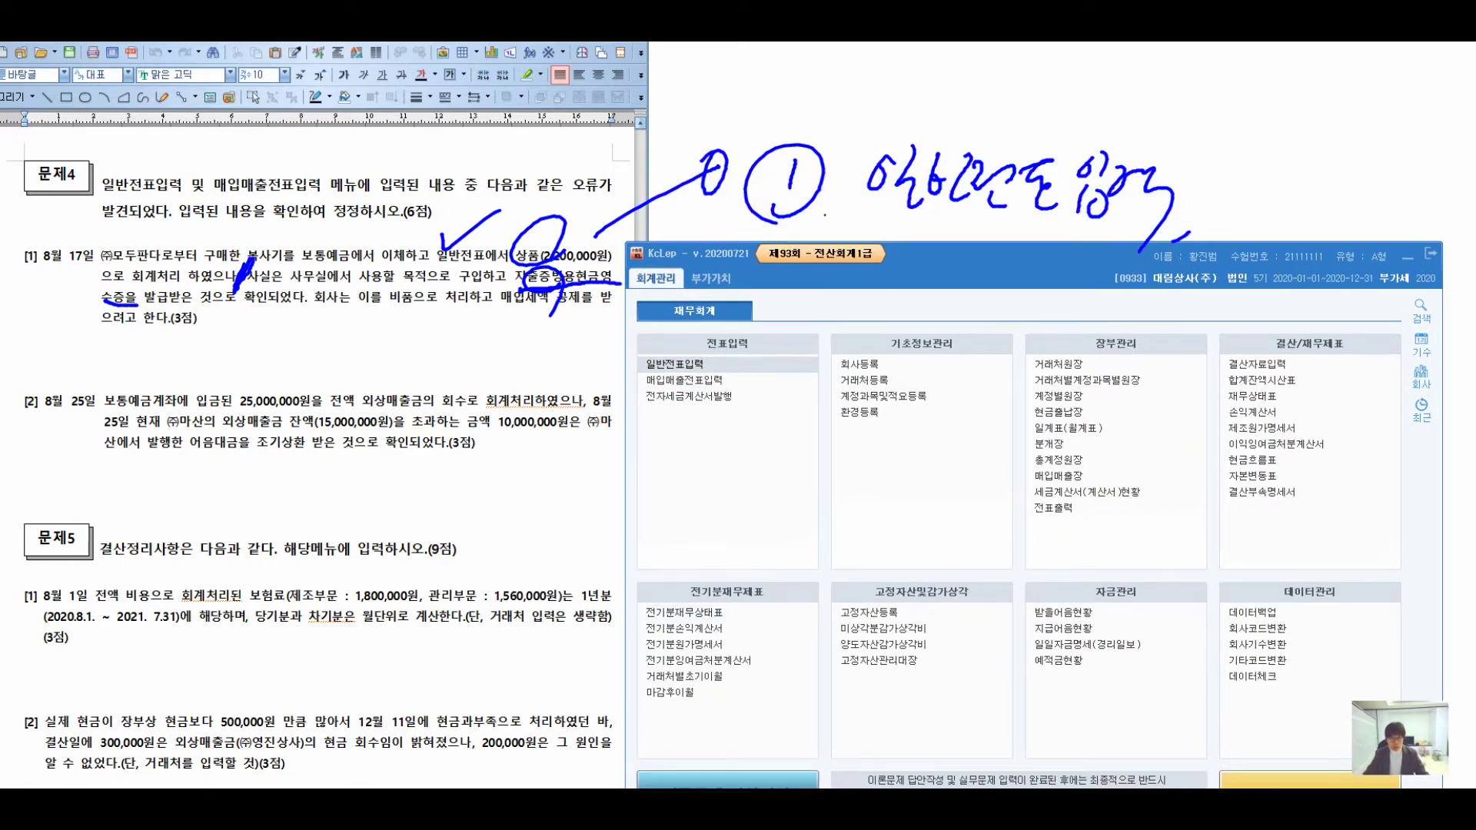
click(674, 364)
drag(836, 177, 822, 256)
text(8)
key(Return)
text(17)
key(Return)
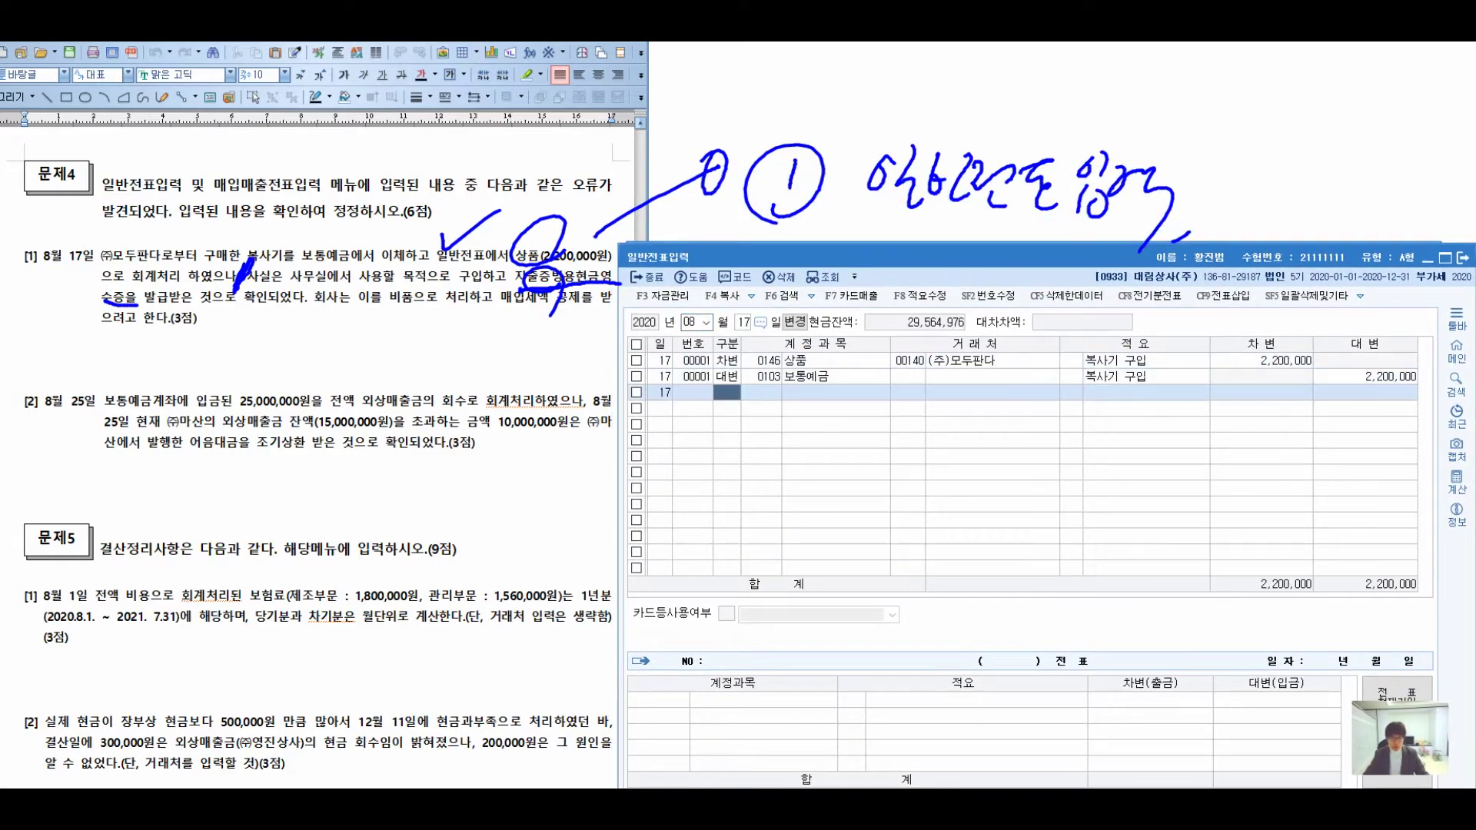
Examine the debit 상품 and credit 보통예금 lines of the August 17 voucher, underlining the 보통예금 line.
key(Up)
key(Up)
key(Down)
key(Up)
key(Down)
key(Up)
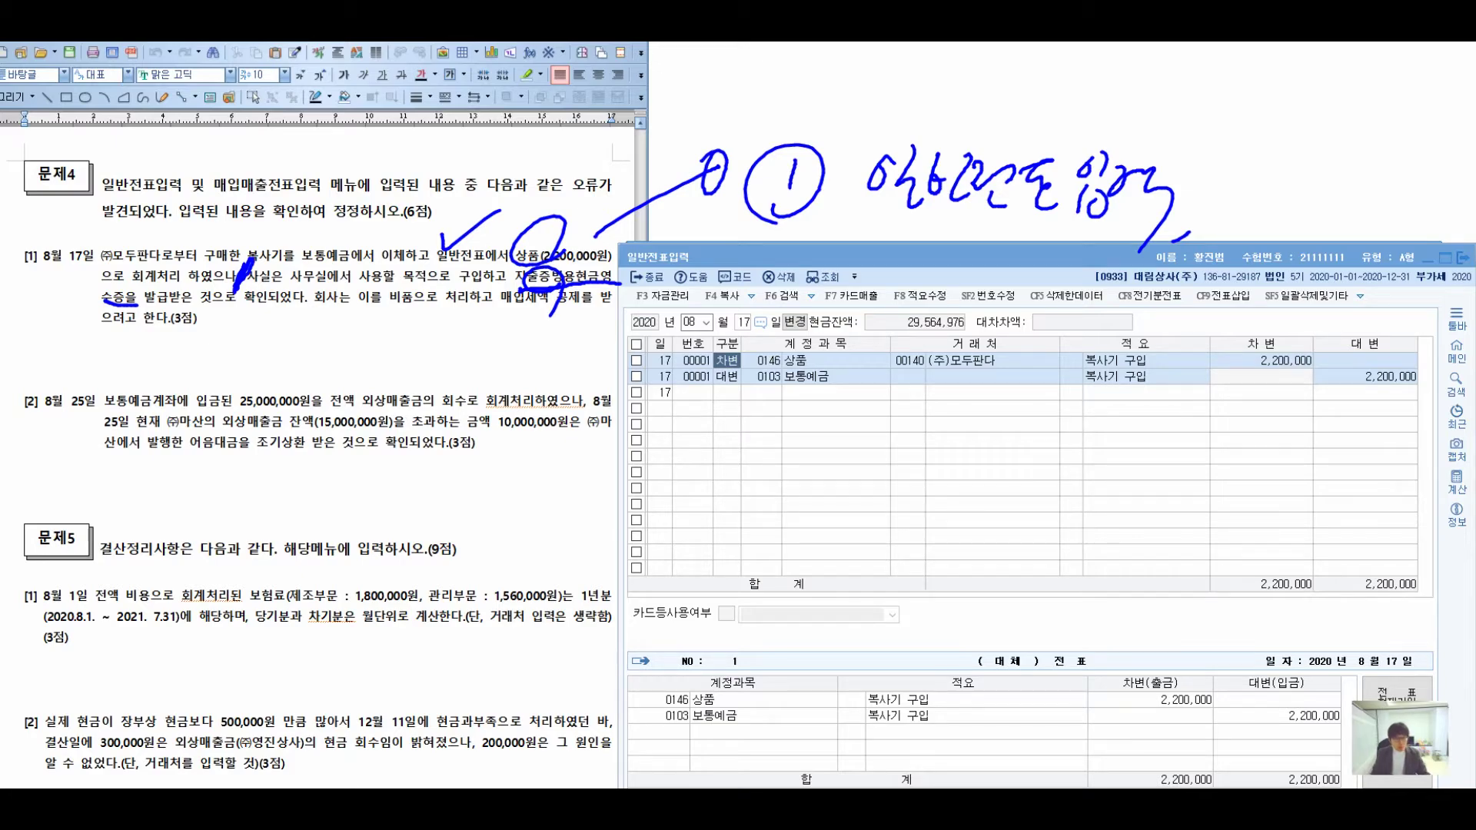
drag(795, 376, 1153, 384)
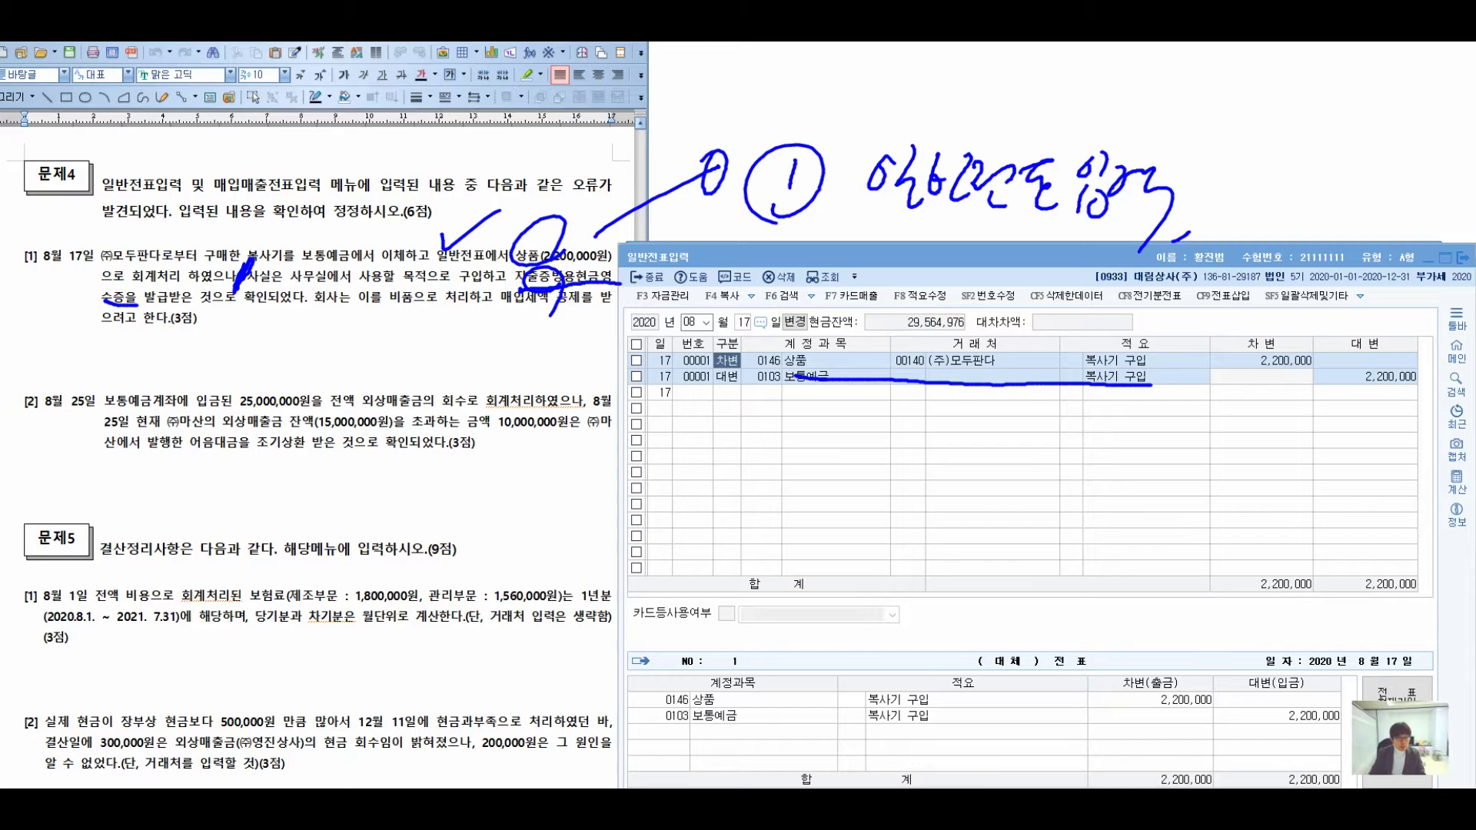
Draw an arrow from the August 17 problem to a circled handwritten note, and link the note towards the voucher lines.
mouse_move(201, 286)
mouse_down()
mouse_move(196, 413)
mouse_move(214, 398)
mouse_move(295, 494)
mouse_move(280, 531)
mouse_up()
mouse_move(281, 457)
mouse_down()
mouse_move(323, 492)
mouse_move(354, 486)
mouse_up()
drag(286, 519, 316, 550)
mouse_move(317, 492)
mouse_down()
mouse_move(341, 544)
mouse_move(387, 529)
mouse_up()
mouse_move(403, 400)
mouse_down()
mouse_move(426, 513)
mouse_move(384, 607)
mouse_up()
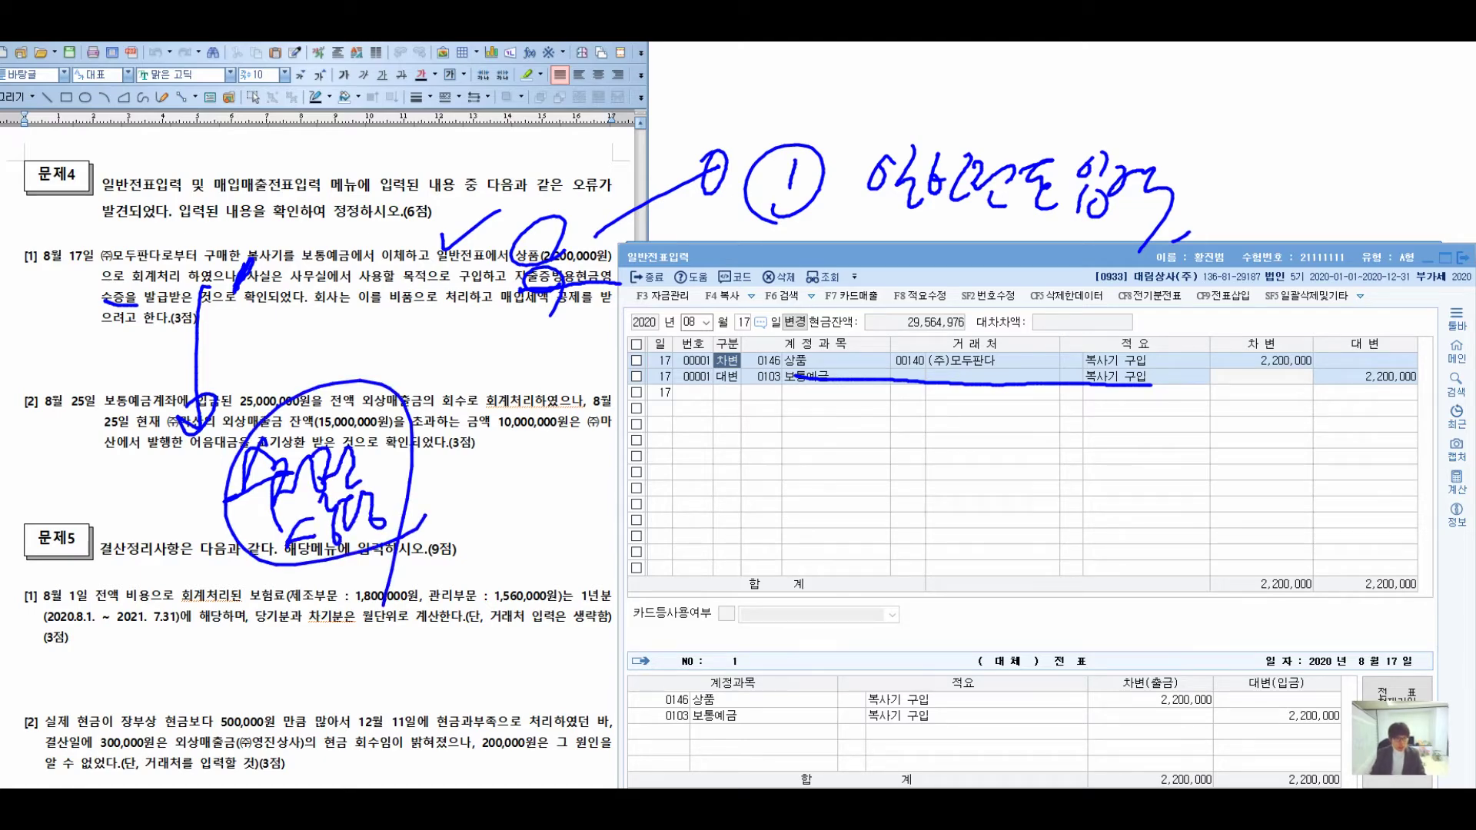
drag(408, 445, 621, 369)
drag(435, 466, 613, 389)
mouse_move(567, 362)
mouse_down()
mouse_move(611, 375)
mouse_move(565, 427)
mouse_up()
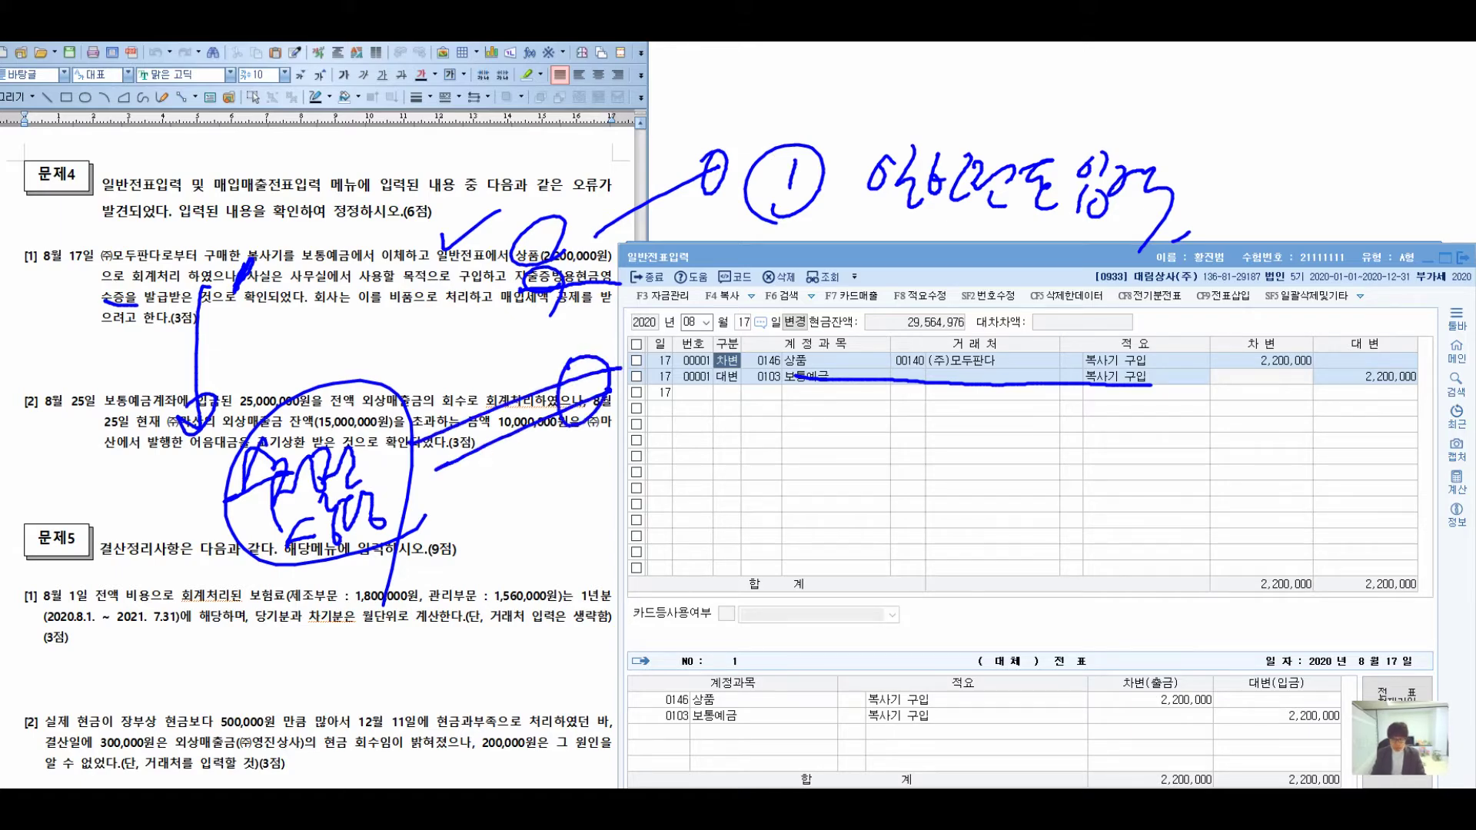
Draw a second downward arrow from the August 17 problem and handwrite a circled note ending in "입력" over the voucher grid.
mouse_move(473, 314)
mouse_down()
mouse_move(549, 581)
mouse_move(538, 546)
mouse_up()
mouse_move(640, 513)
mouse_down()
mouse_move(614, 569)
mouse_move(644, 567)
mouse_up()
drag(618, 558, 658, 550)
mouse_move(659, 565)
mouse_down()
mouse_move(663, 615)
mouse_move(704, 572)
mouse_up()
mouse_move(701, 519)
mouse_down()
mouse_move(742, 550)
mouse_move(751, 615)
mouse_up()
mouse_move(803, 504)
mouse_down()
mouse_move(780, 542)
mouse_move(807, 578)
mouse_move(836, 559)
mouse_up()
drag(831, 515, 886, 578)
mouse_move(876, 578)
mouse_down()
mouse_move(844, 619)
mouse_move(878, 511)
mouse_up()
drag(815, 654, 903, 569)
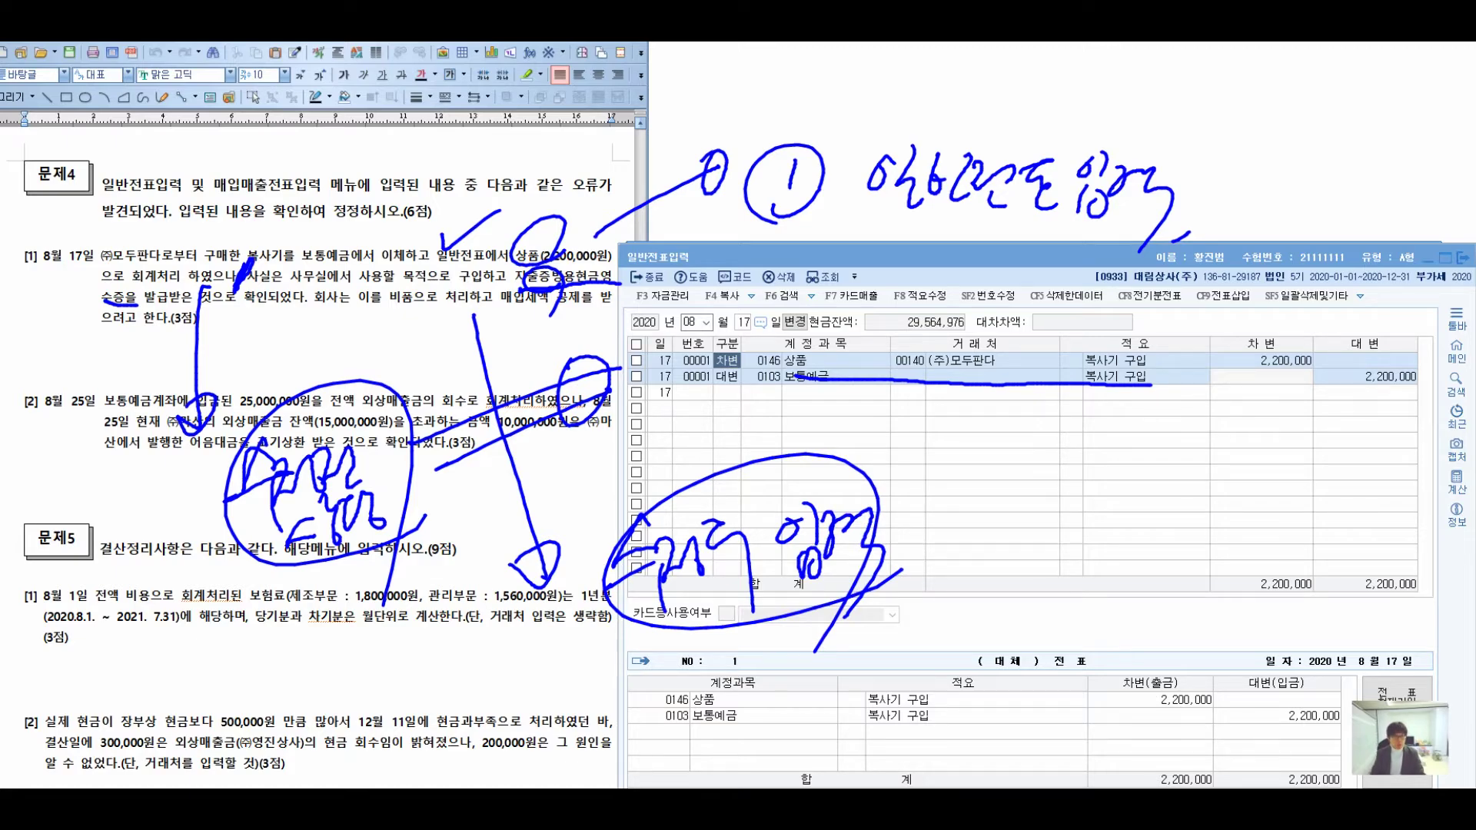
Handwrite notes on 현금영수증 and 2,200,000 부가세 포함 over the voucher grid, and erase all pen marks.
mouse_move(908, 403)
mouse_down()
mouse_move(918, 489)
mouse_move(947, 407)
mouse_move(994, 470)
mouse_up()
mouse_move(980, 419)
mouse_down()
mouse_move(1019, 476)
mouse_move(1084, 415)
mouse_move(1095, 467)
mouse_up()
mouse_move(980, 531)
mouse_down()
mouse_move(1021, 573)
mouse_move(1176, 514)
mouse_move(1254, 444)
mouse_move(1260, 526)
mouse_move(1322, 492)
mouse_move(1341, 447)
mouse_move(1391, 434)
mouse_move(1407, 495)
mouse_move(1442, 446)
mouse_move(972, 554)
mouse_move(1414, 531)
mouse_up()
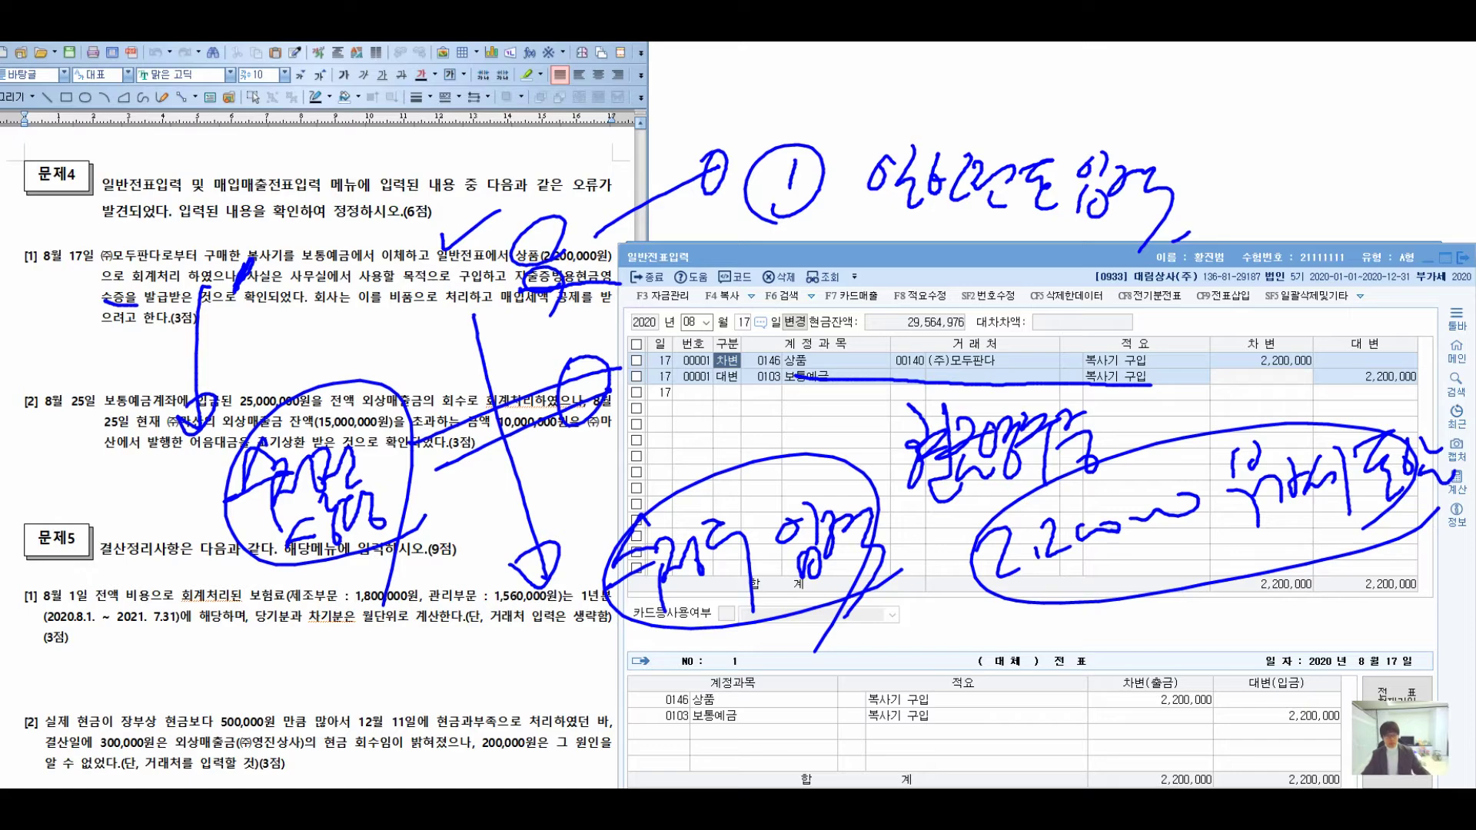
key(e)
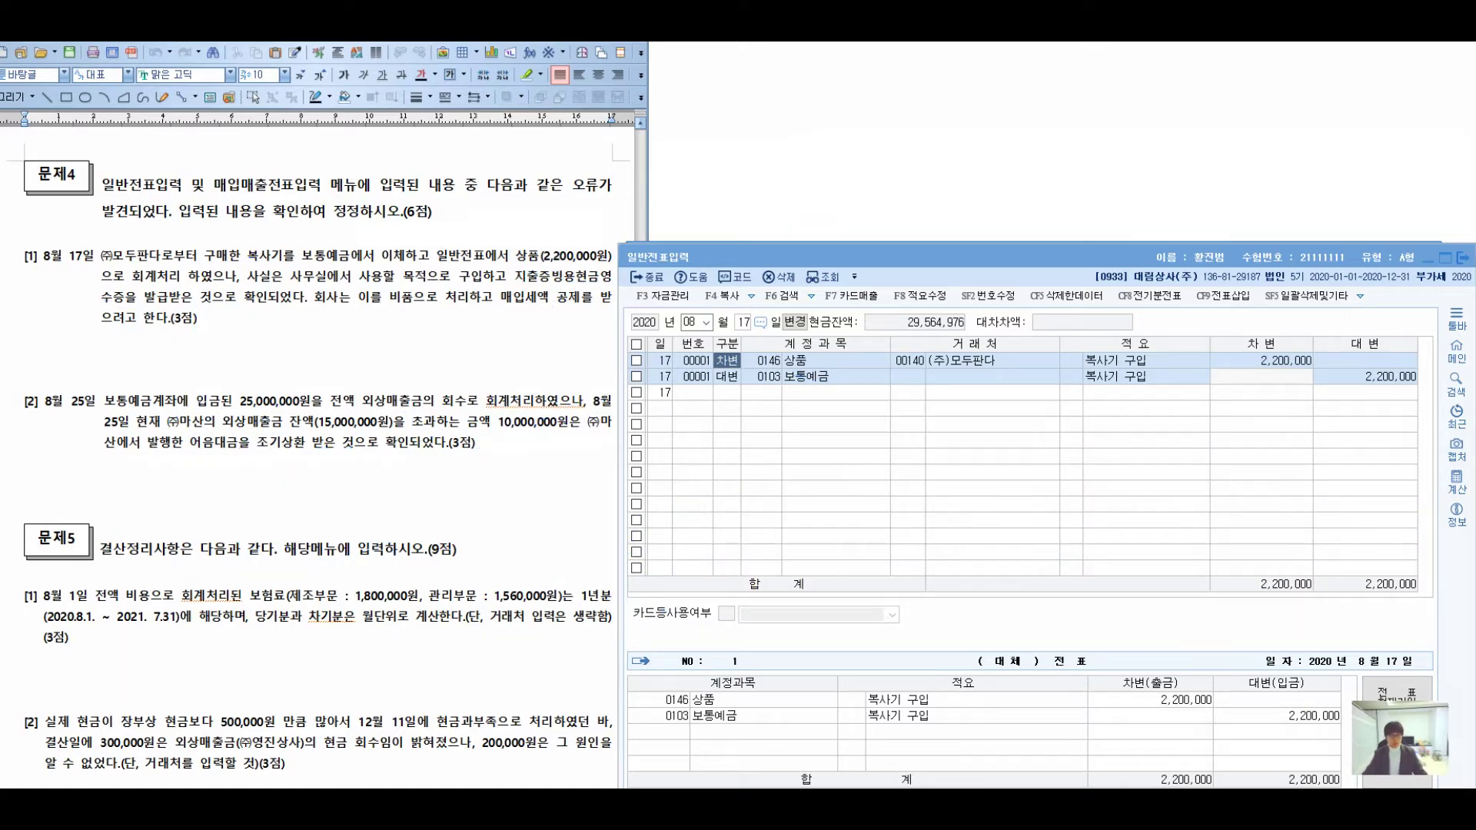
Handwrite a question about 부가세 above the voucher window with an arrow to the August 17 problem, and erase it.
mouse_move(492, 234)
mouse_down()
mouse_move(643, 140)
mouse_move(712, 221)
mouse_up()
drag(707, 167, 772, 212)
mouse_move(832, 135)
mouse_down()
mouse_move(857, 173)
mouse_move(890, 165)
mouse_move(959, 206)
mouse_move(1005, 148)
mouse_move(1026, 182)
mouse_up()
mouse_move(1068, 165)
mouse_down()
mouse_move(1100, 183)
mouse_move(1153, 169)
mouse_up()
drag(1168, 126, 1179, 165)
click(1188, 177)
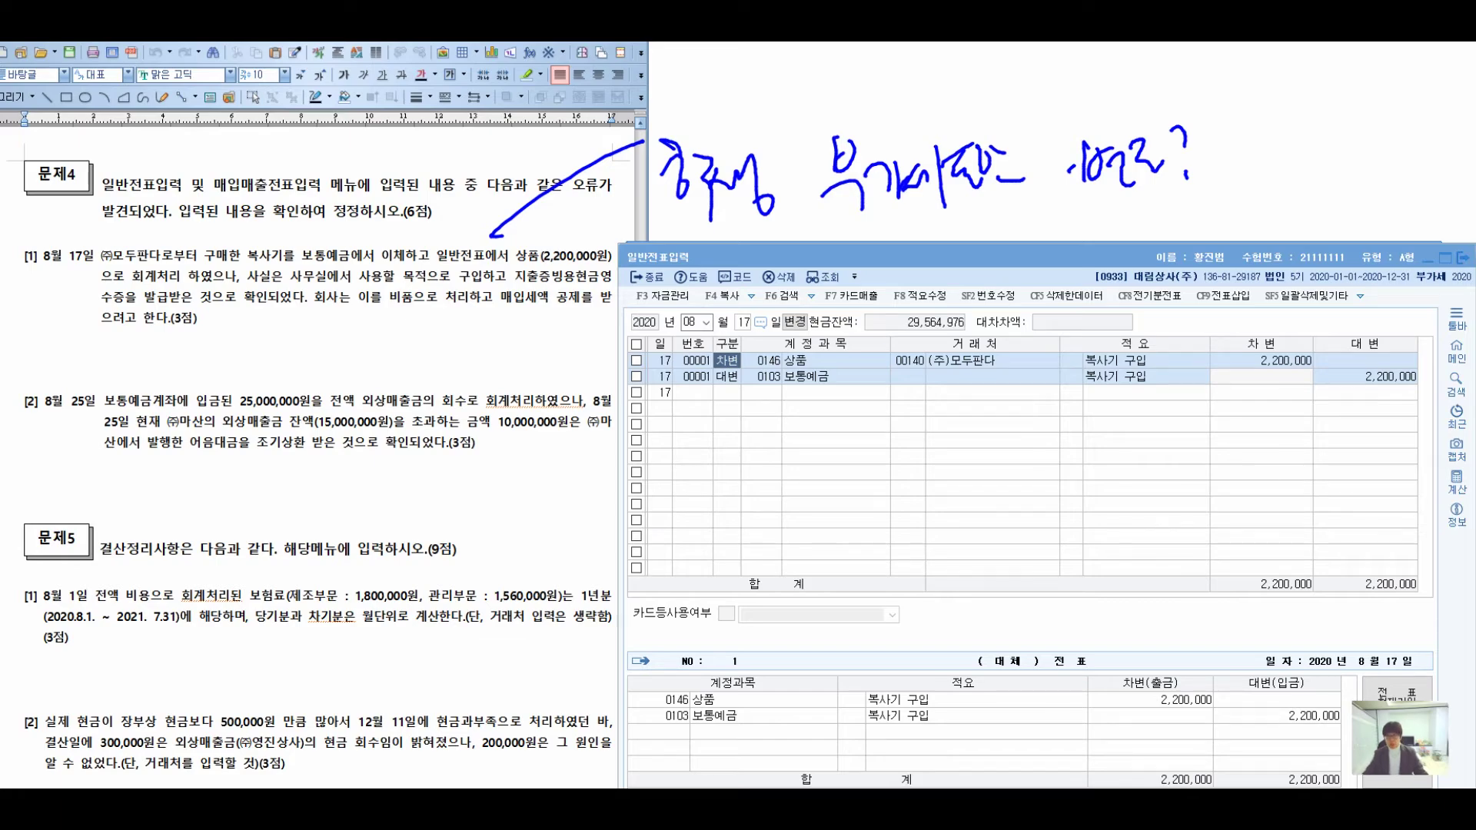
key(Escape)
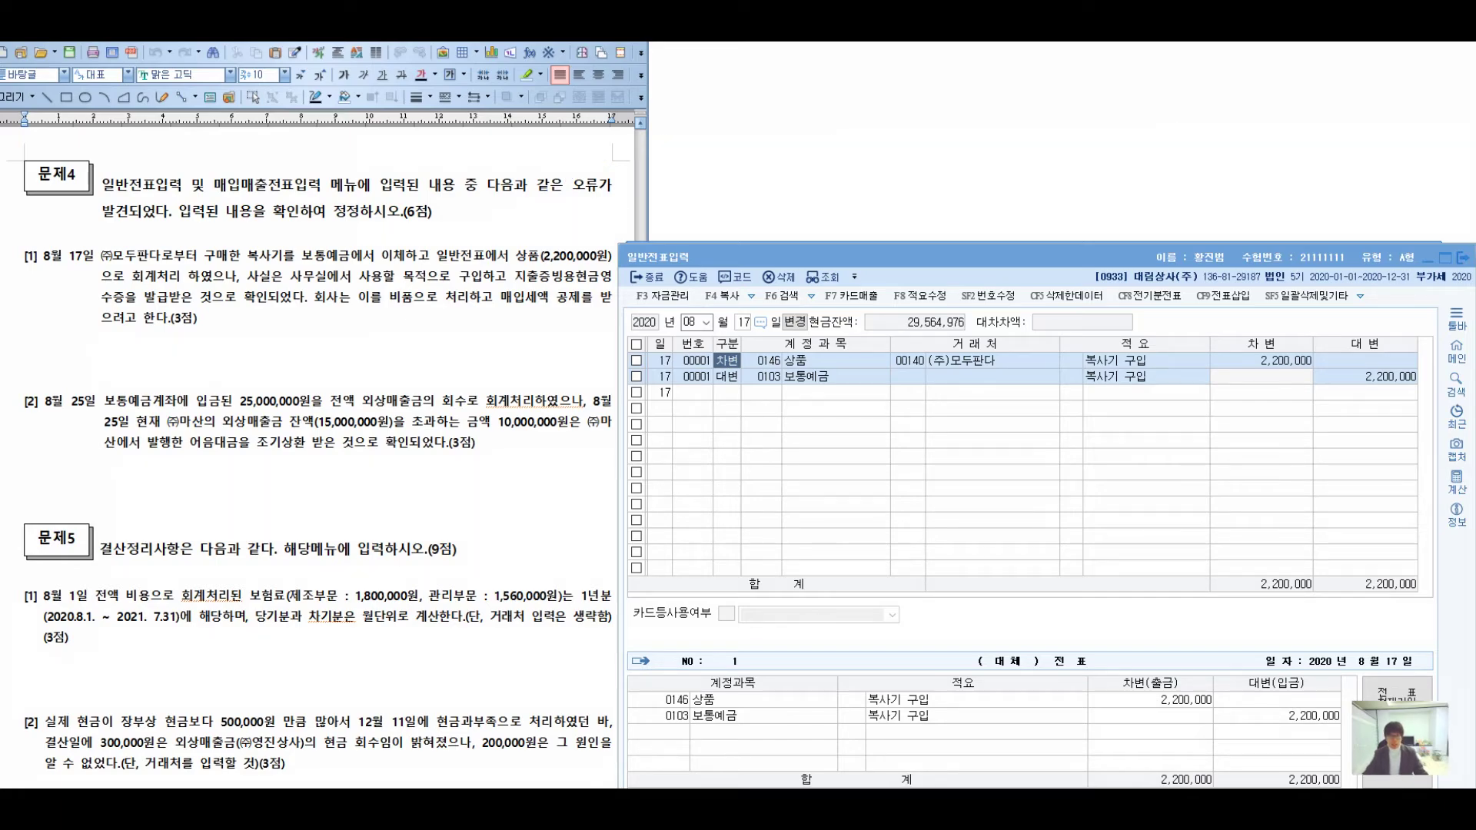
Move the accounting window up, reopen 일반전표입력 and reload the vouchers for August 17.
drag(856, 264, 861, 198)
key(Escape)
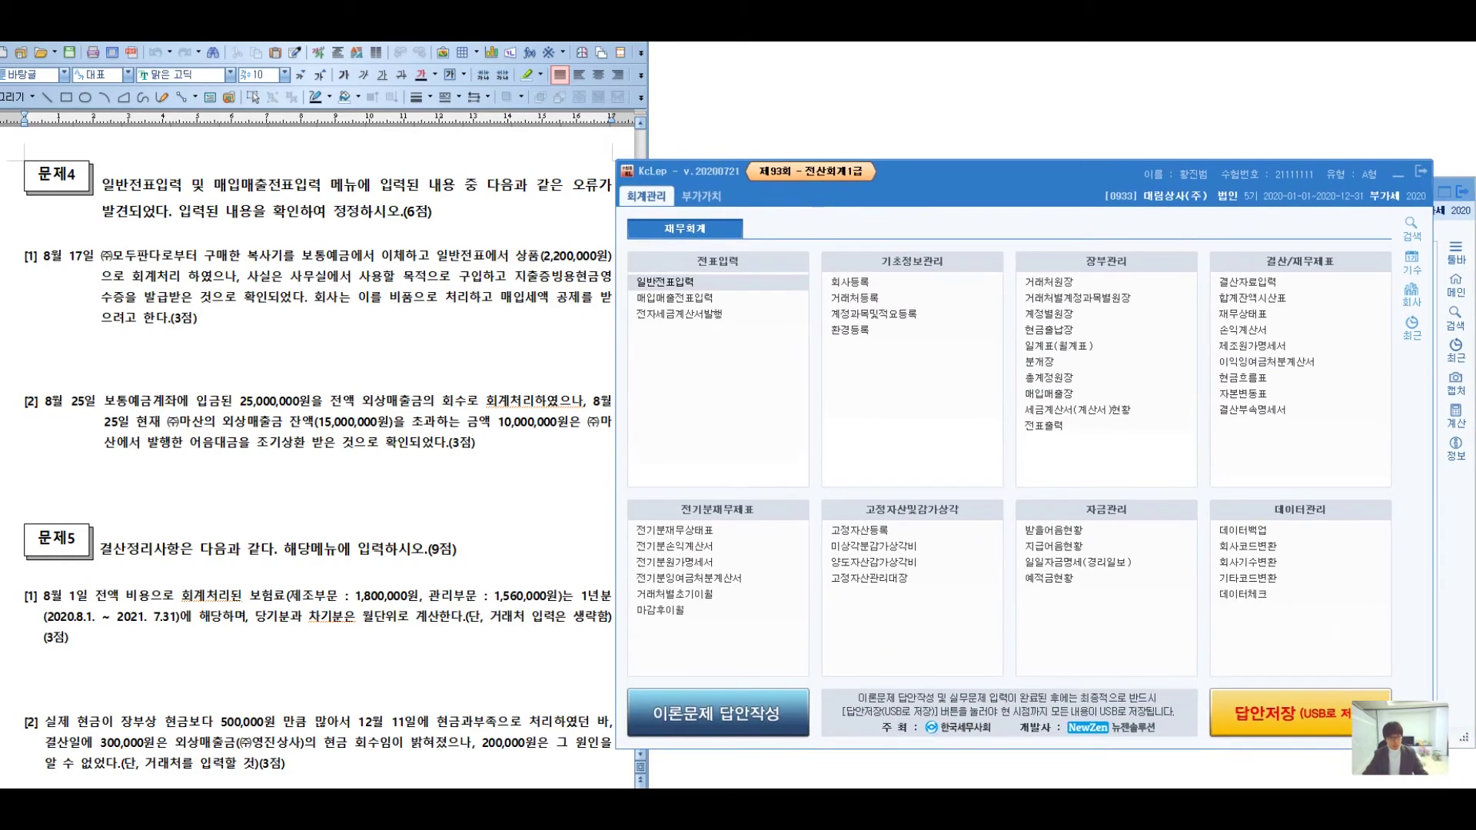
key(Return)
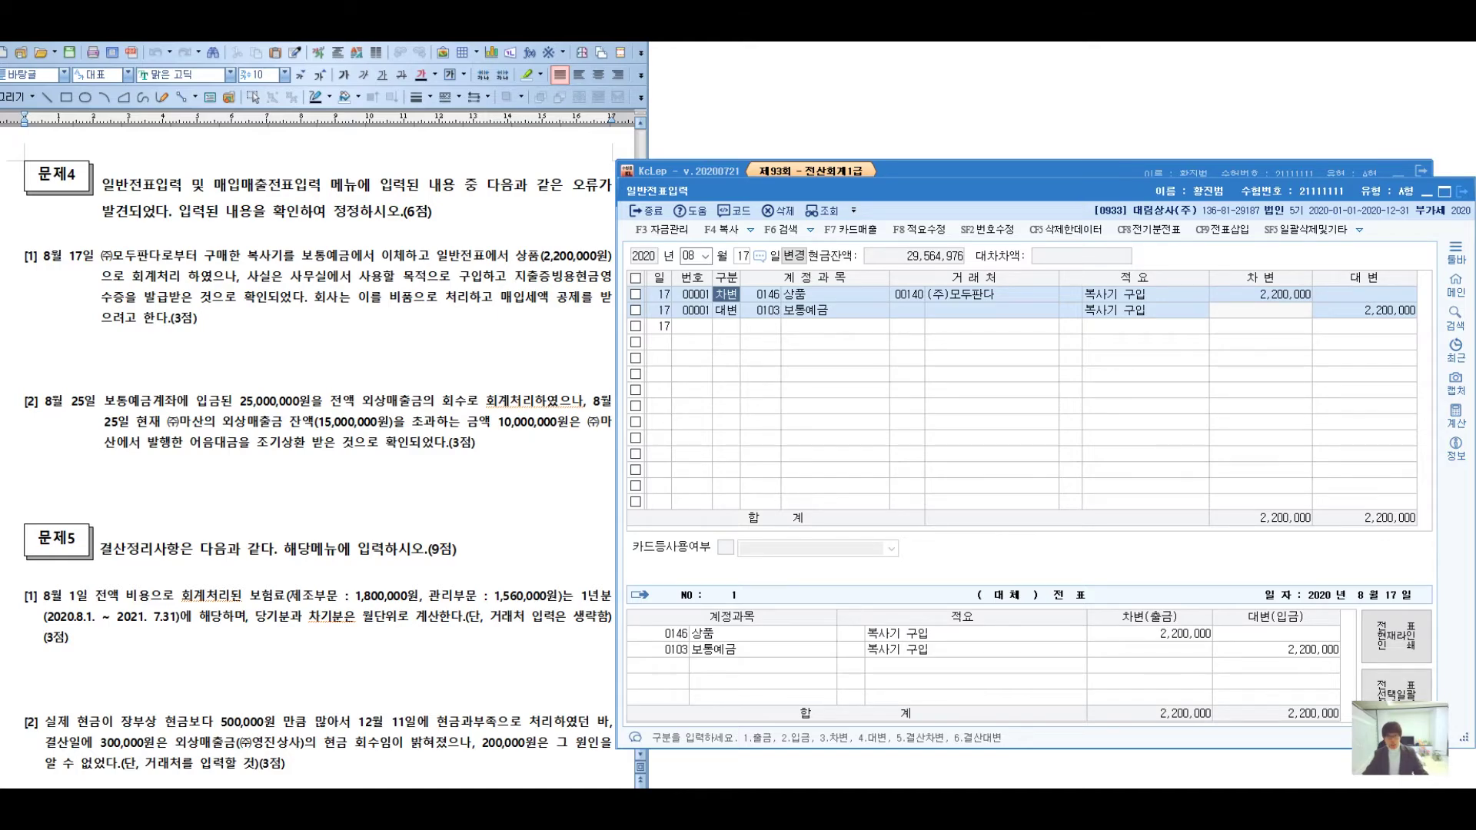
click(1462, 191)
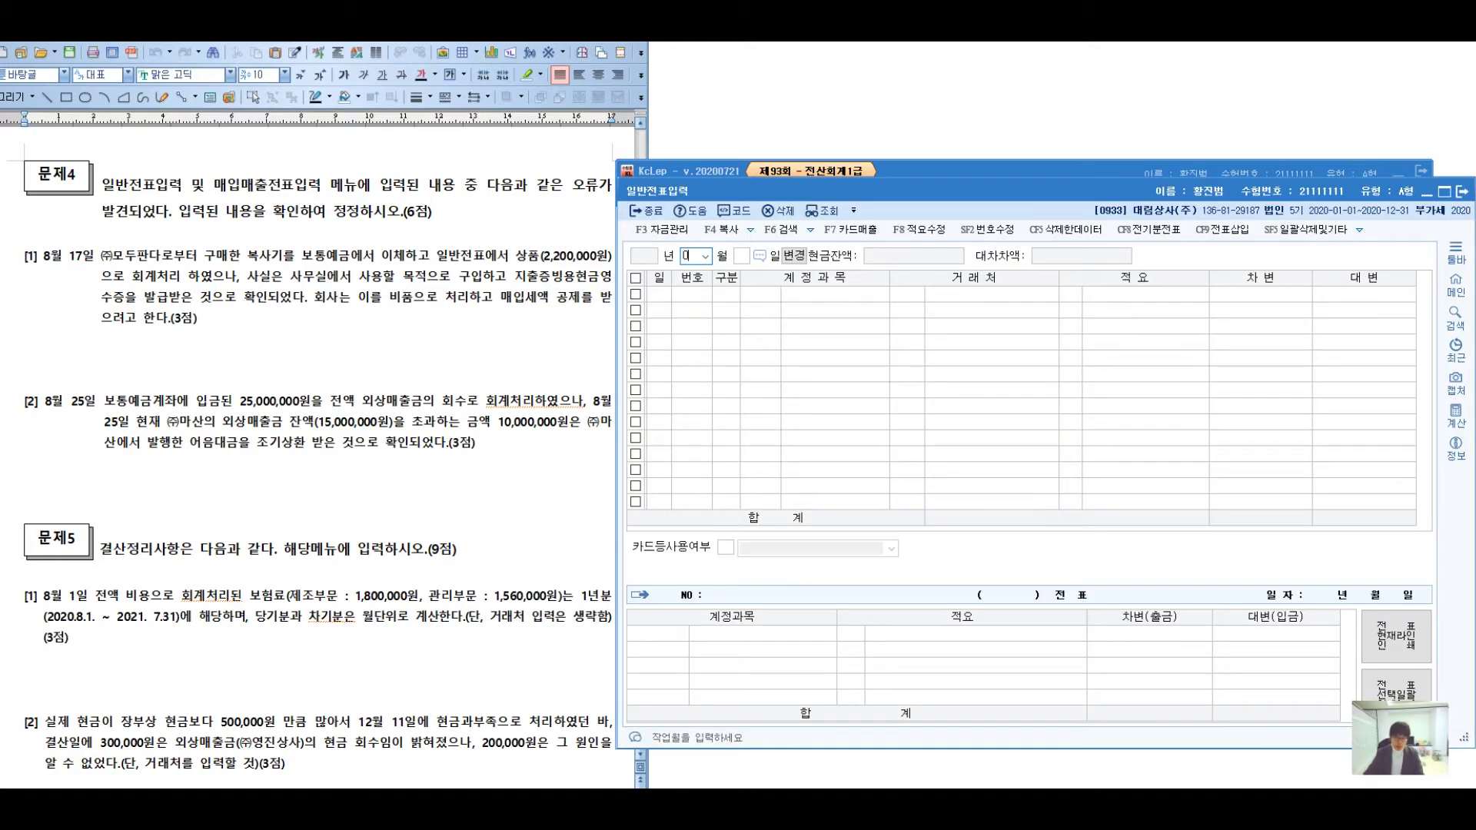
key(Return)
text(17)
key(Return)
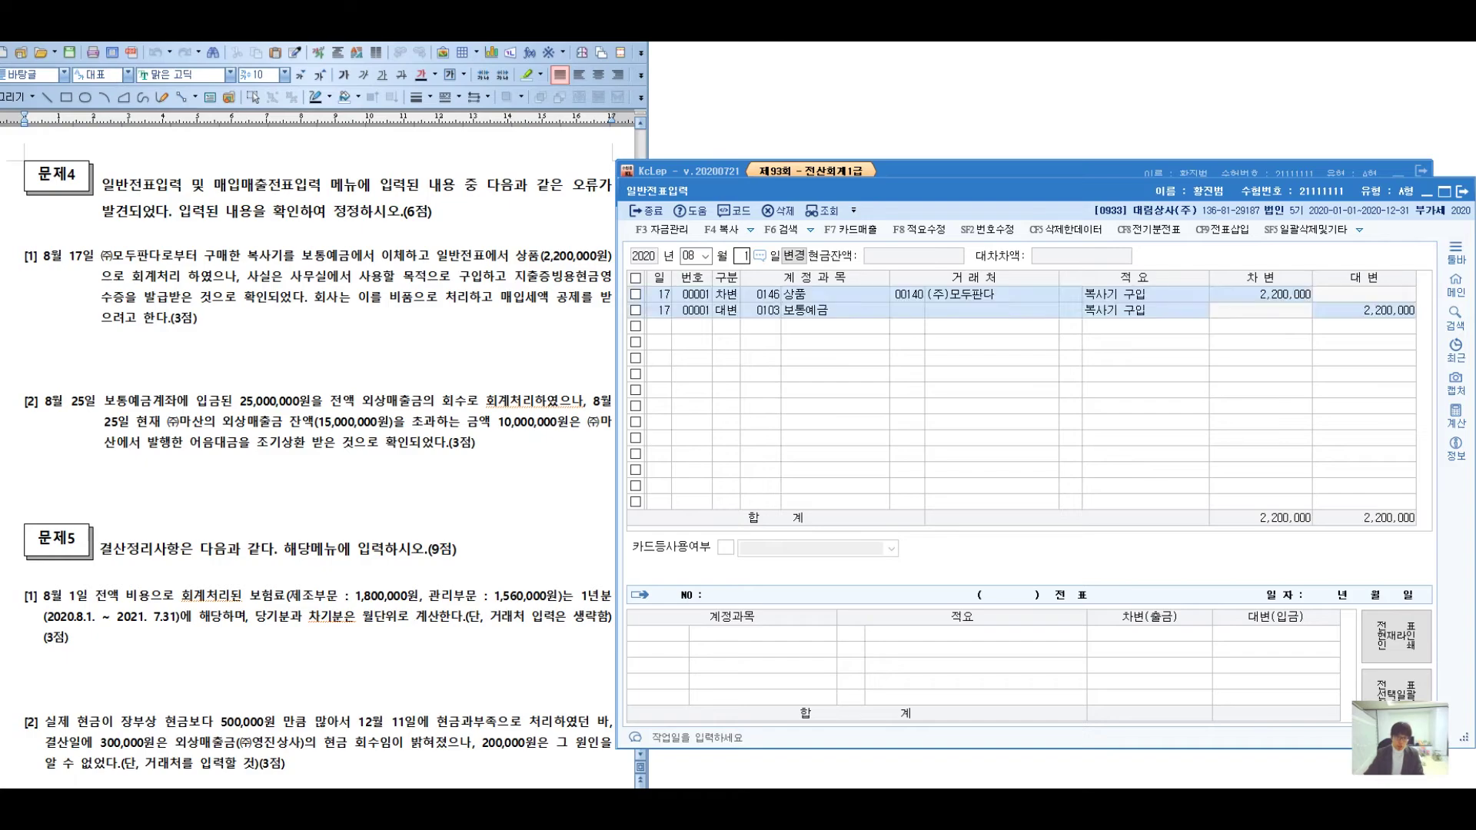
Select both lines of the August 17 copier voucher in 일반전표입력 and delete them.
key(Up)
key(space)
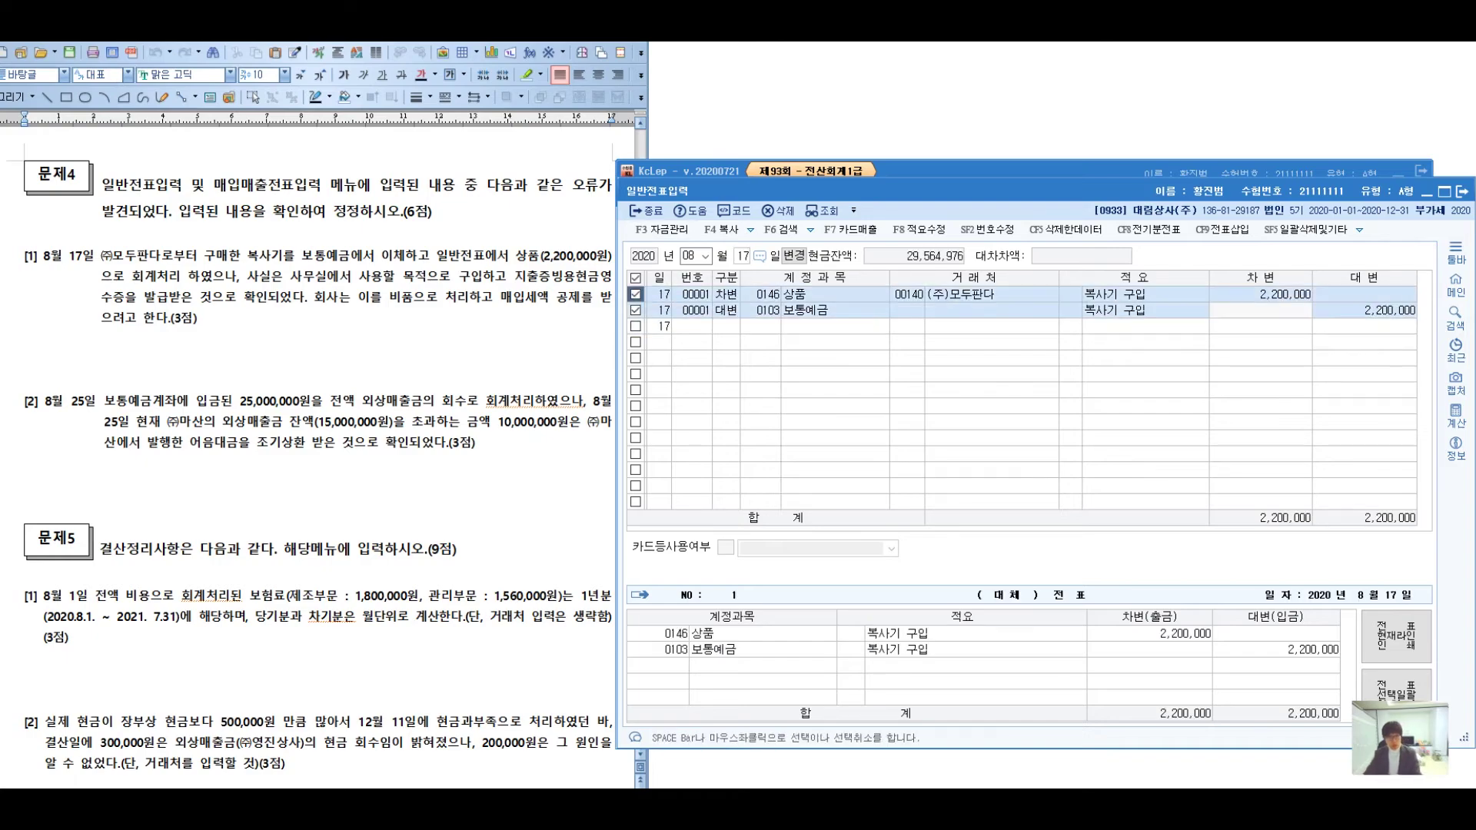
key(F5)
key(Return)
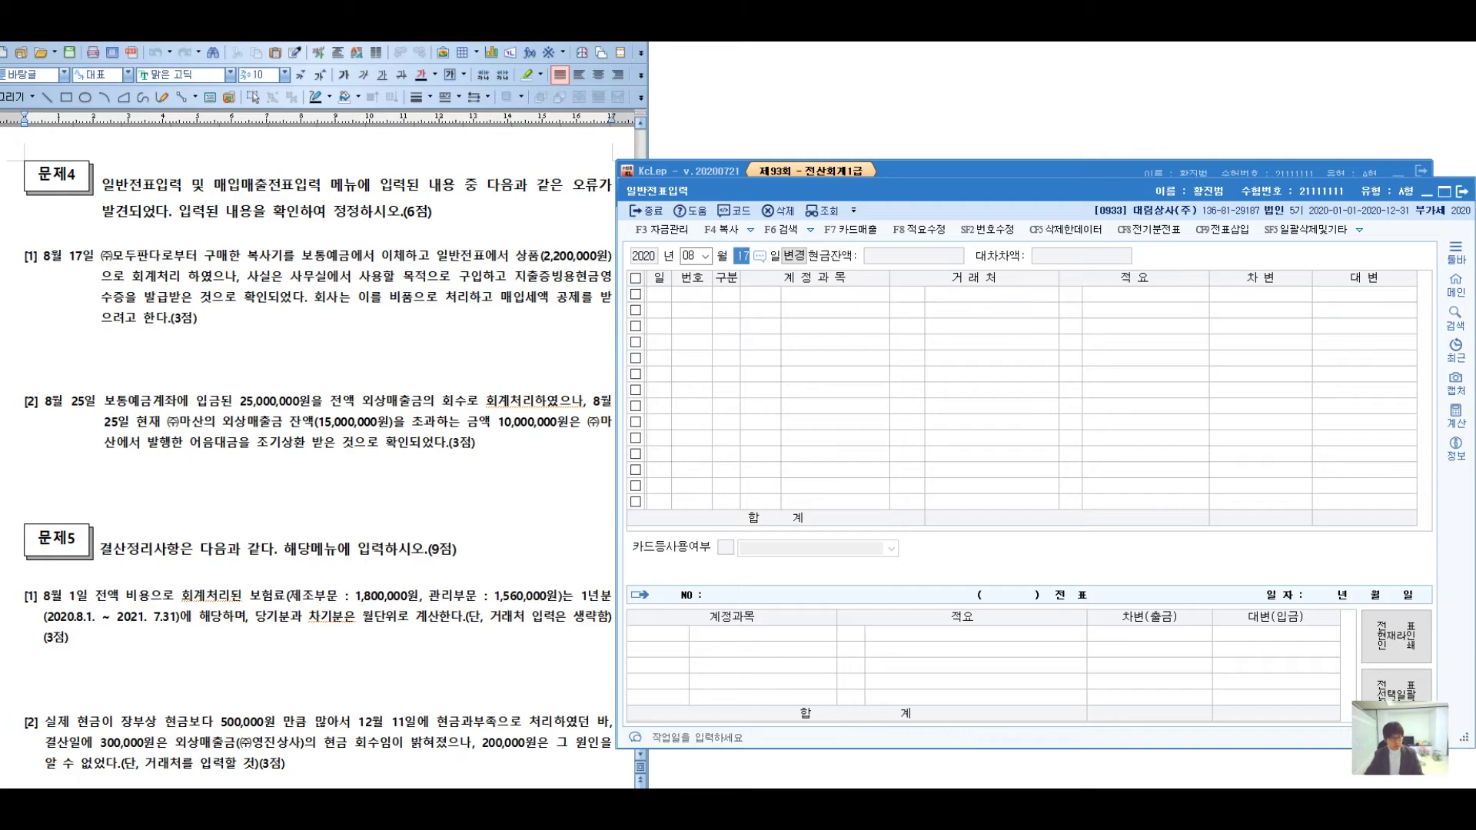
Leave the general voucher entry, open 매입매출전표입력 and set the working date to August 17.
key(Escape)
key(Down)
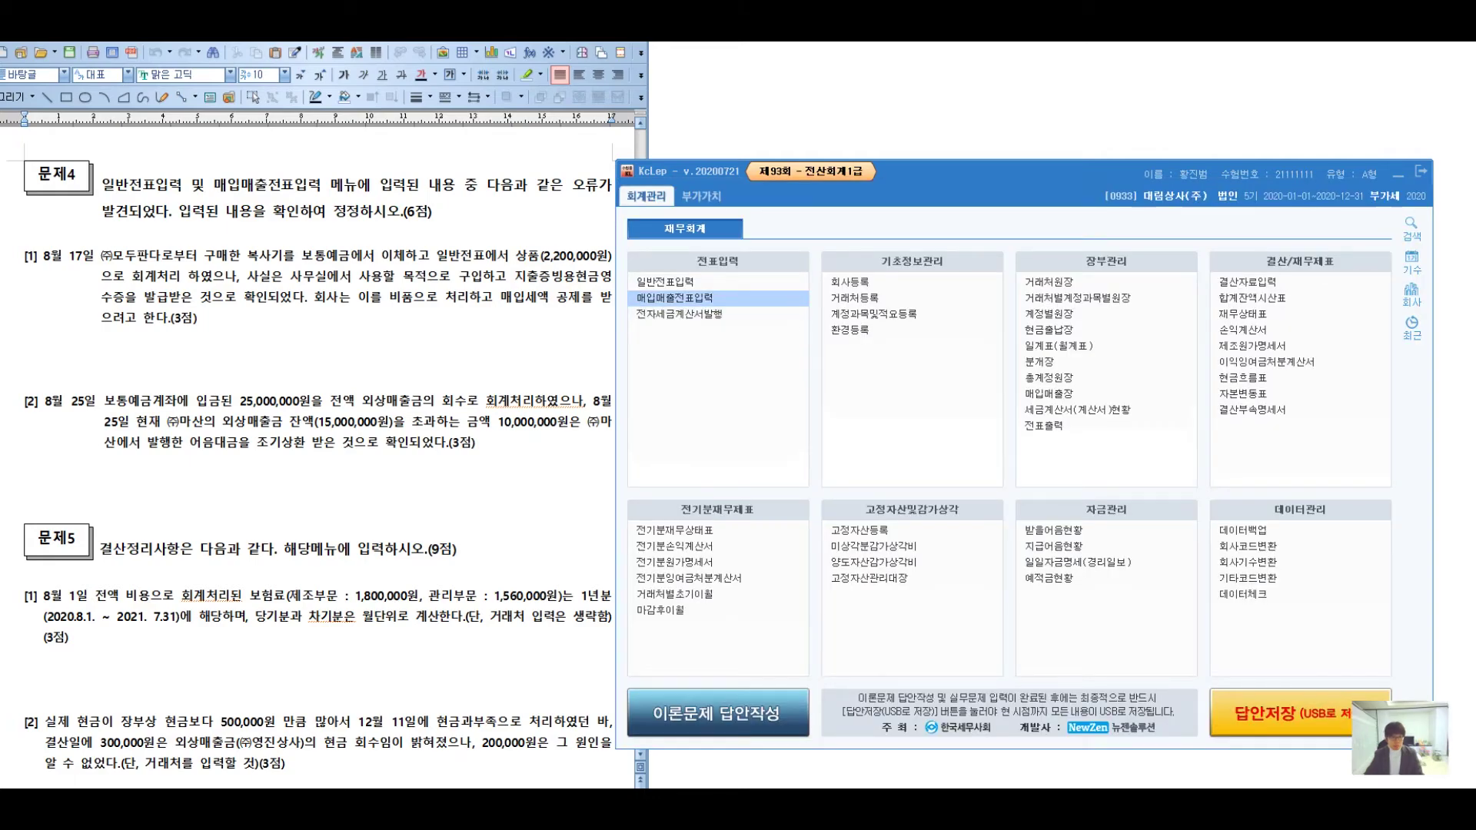
key(Return)
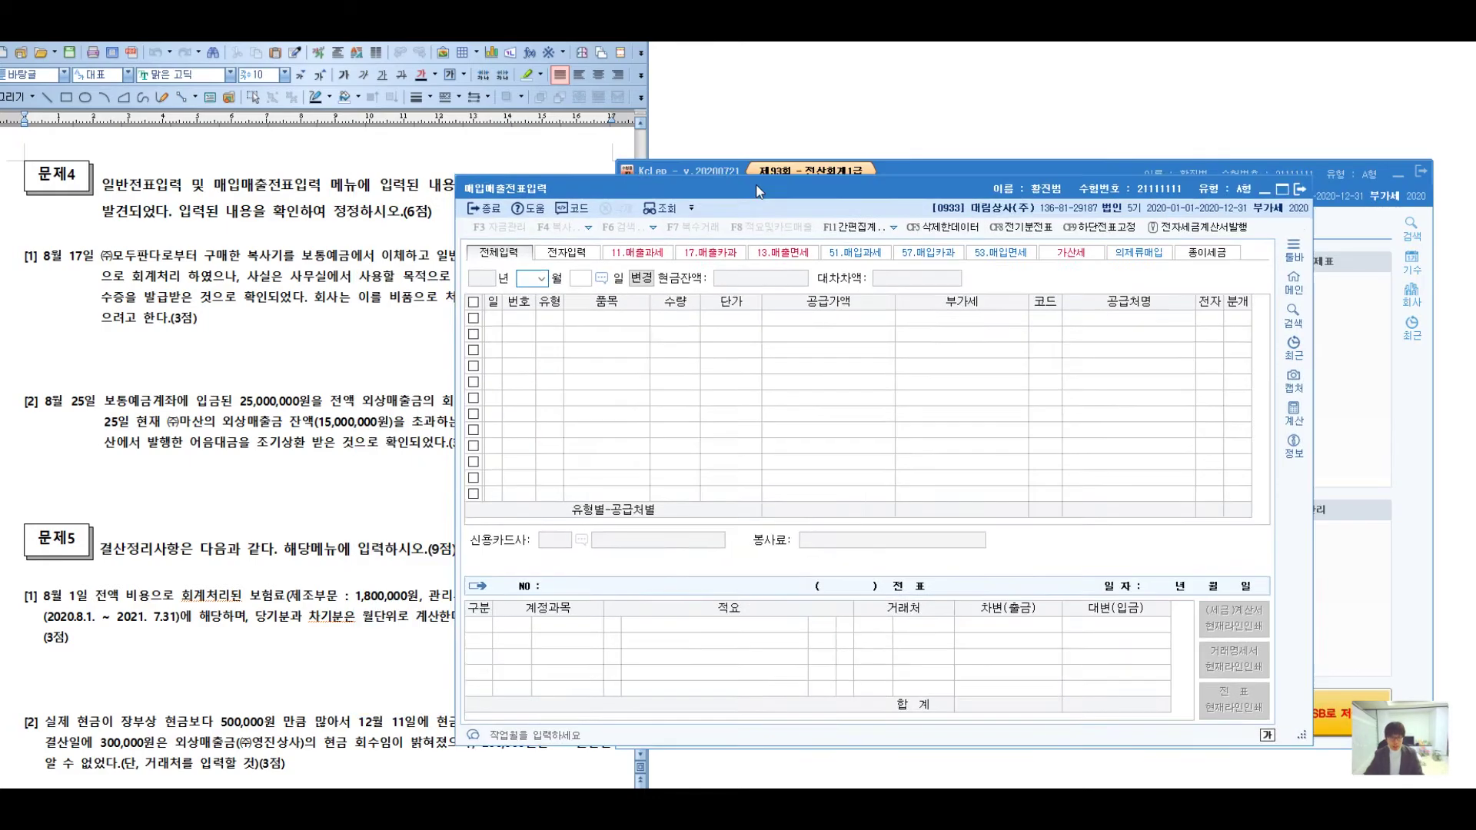
text(0817)
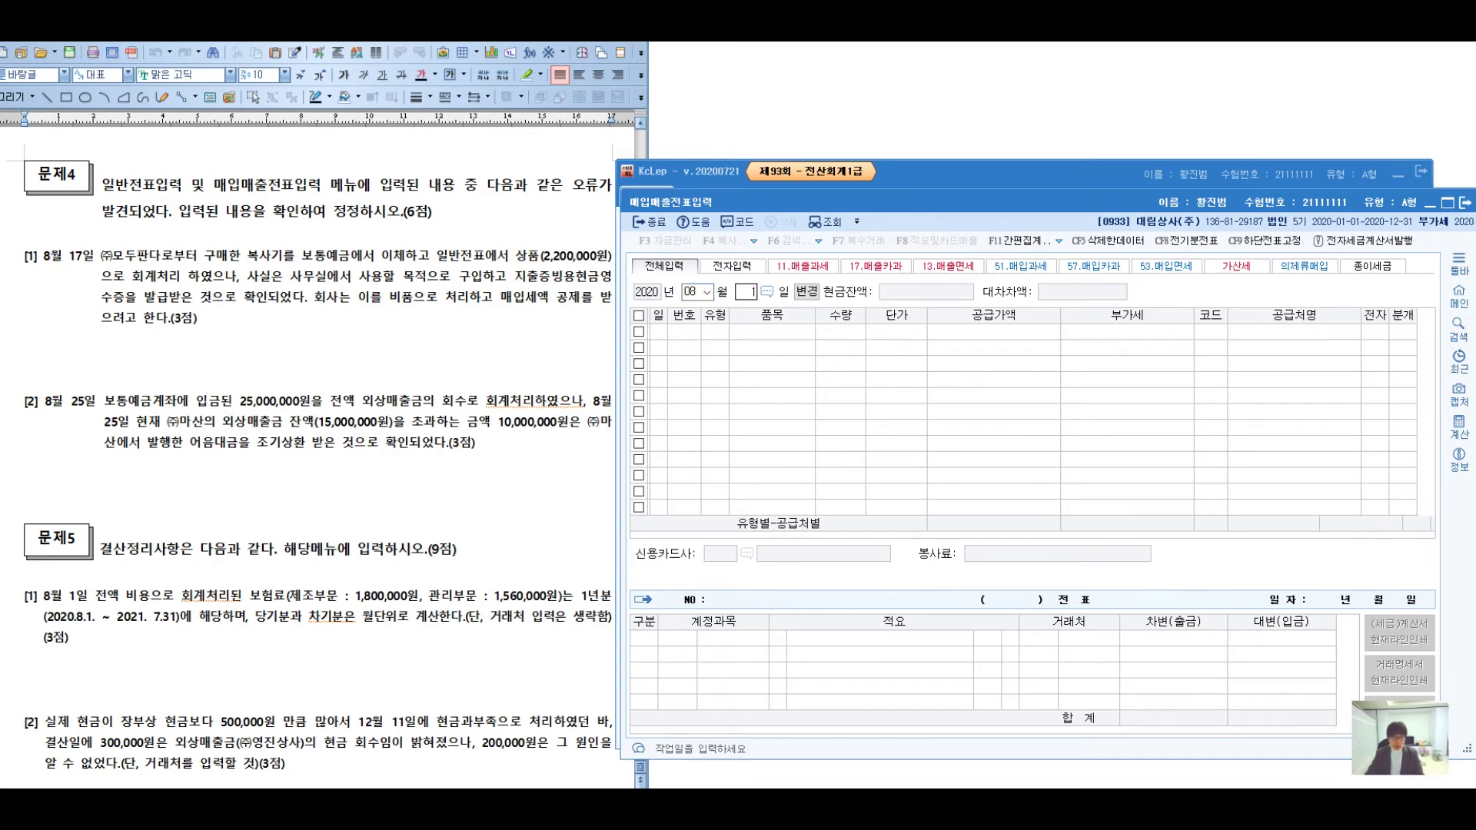
key(Return)
Enter a purchase line of type 61 현과 with item 복사기 and supply amount 2,000,000.
text(61)
key(Return)
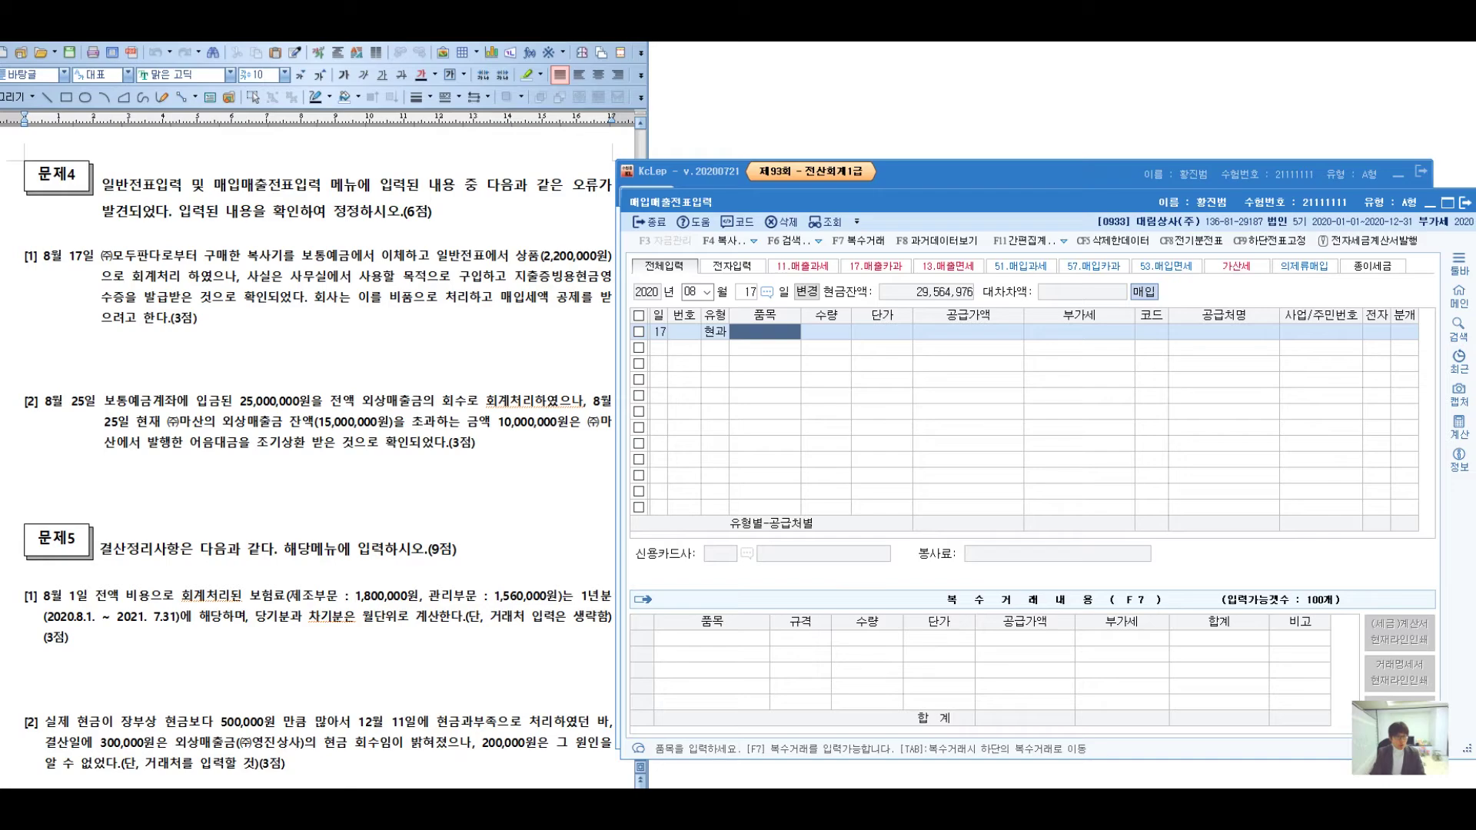
text(복사기)
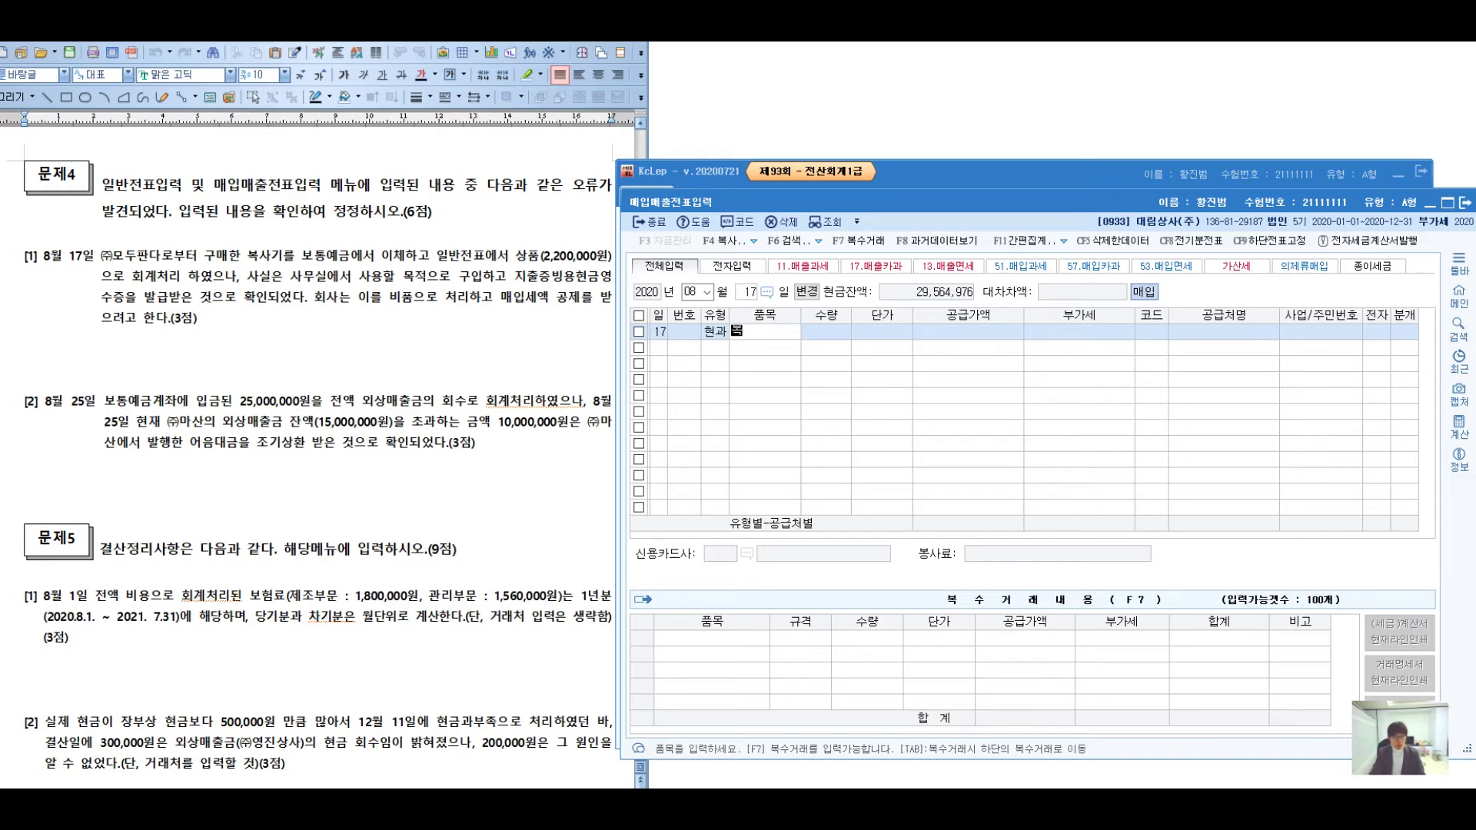
key(Return)
key(Return)
key(Return)
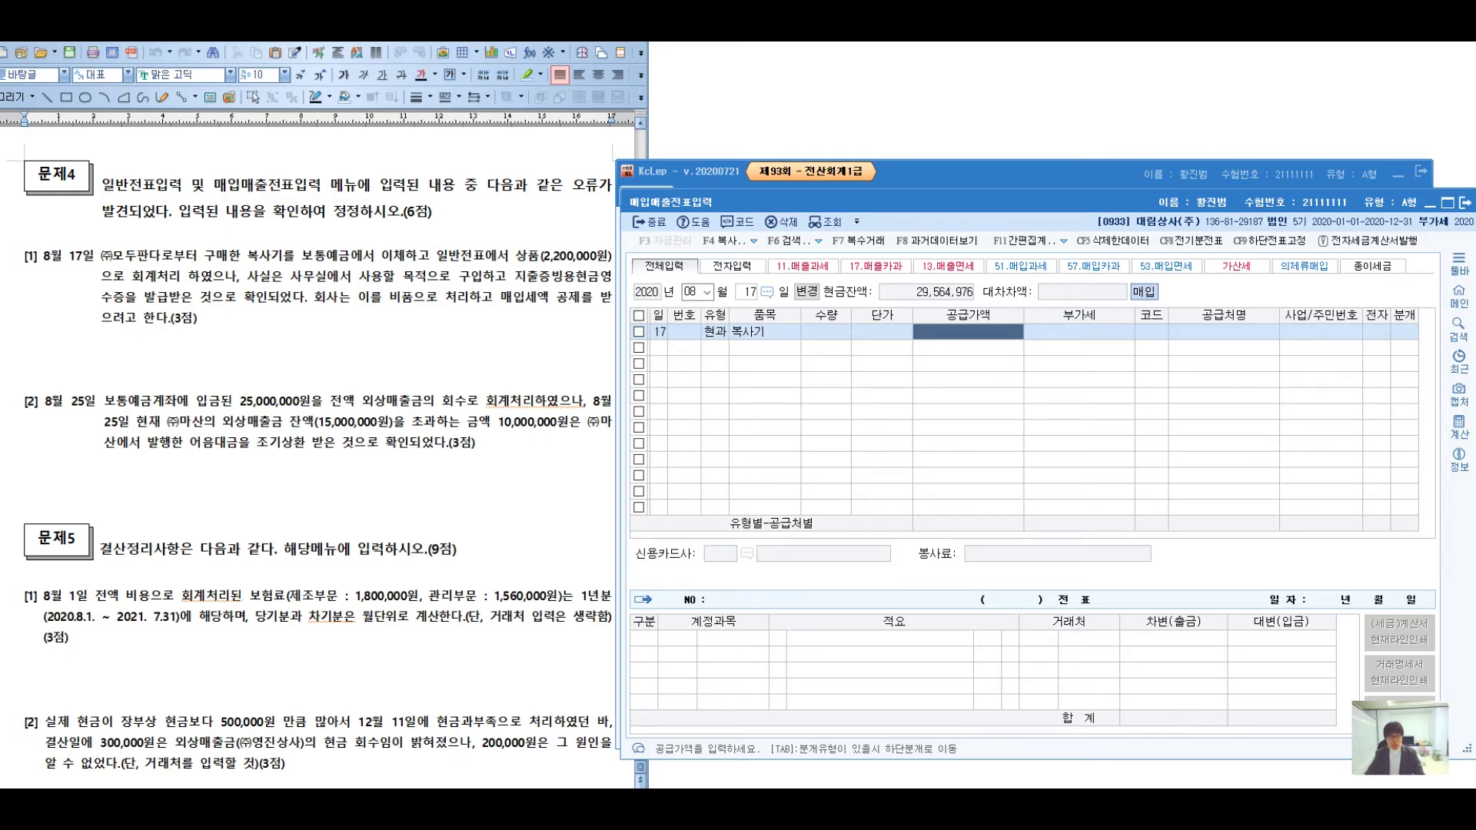
text(2000000)
key(Return)
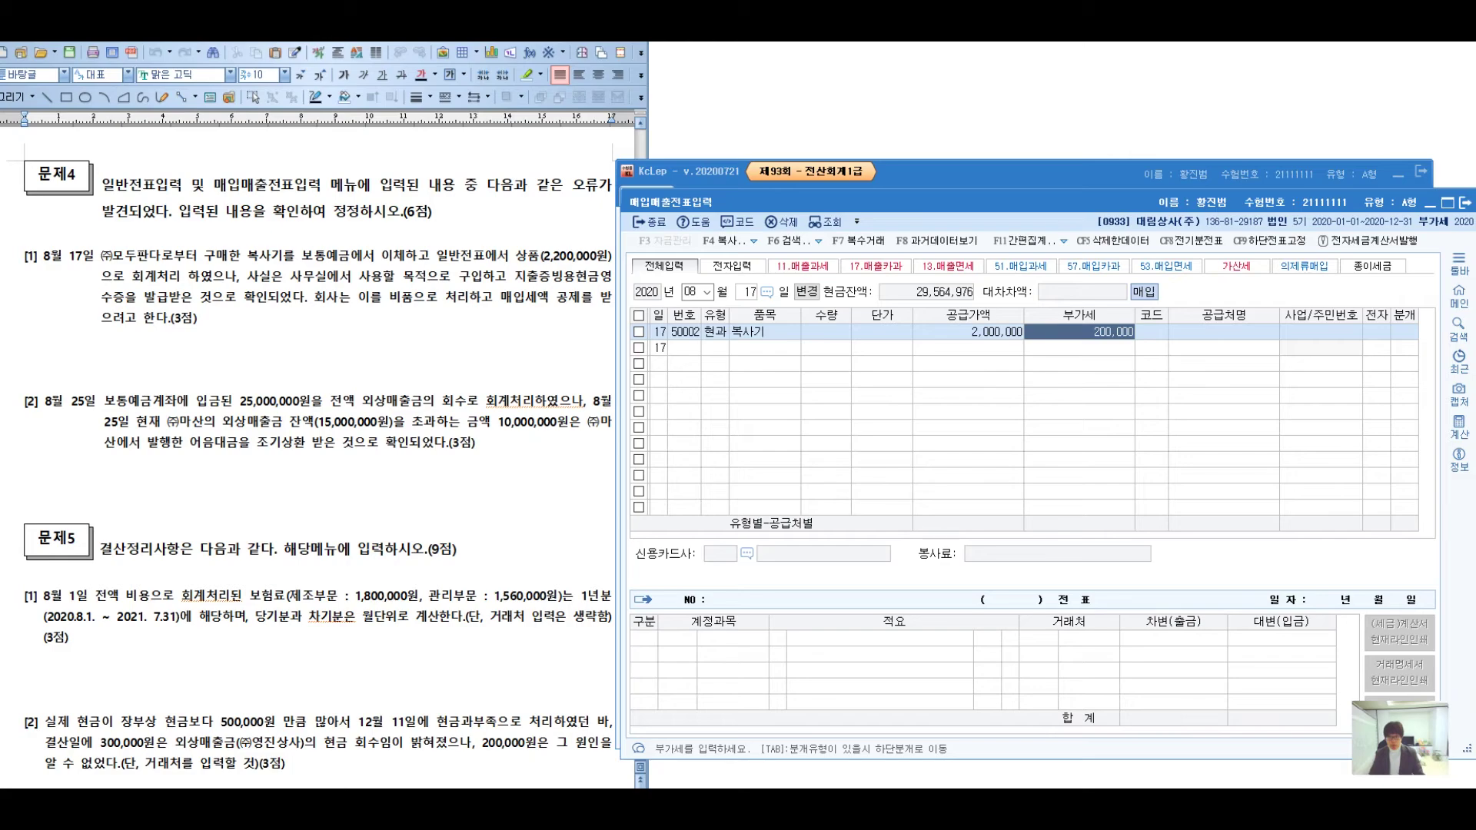
Accept the calculated VAT and set the supplier of the copier purchase to (주)모두판다.
key(Return)
key(Return)
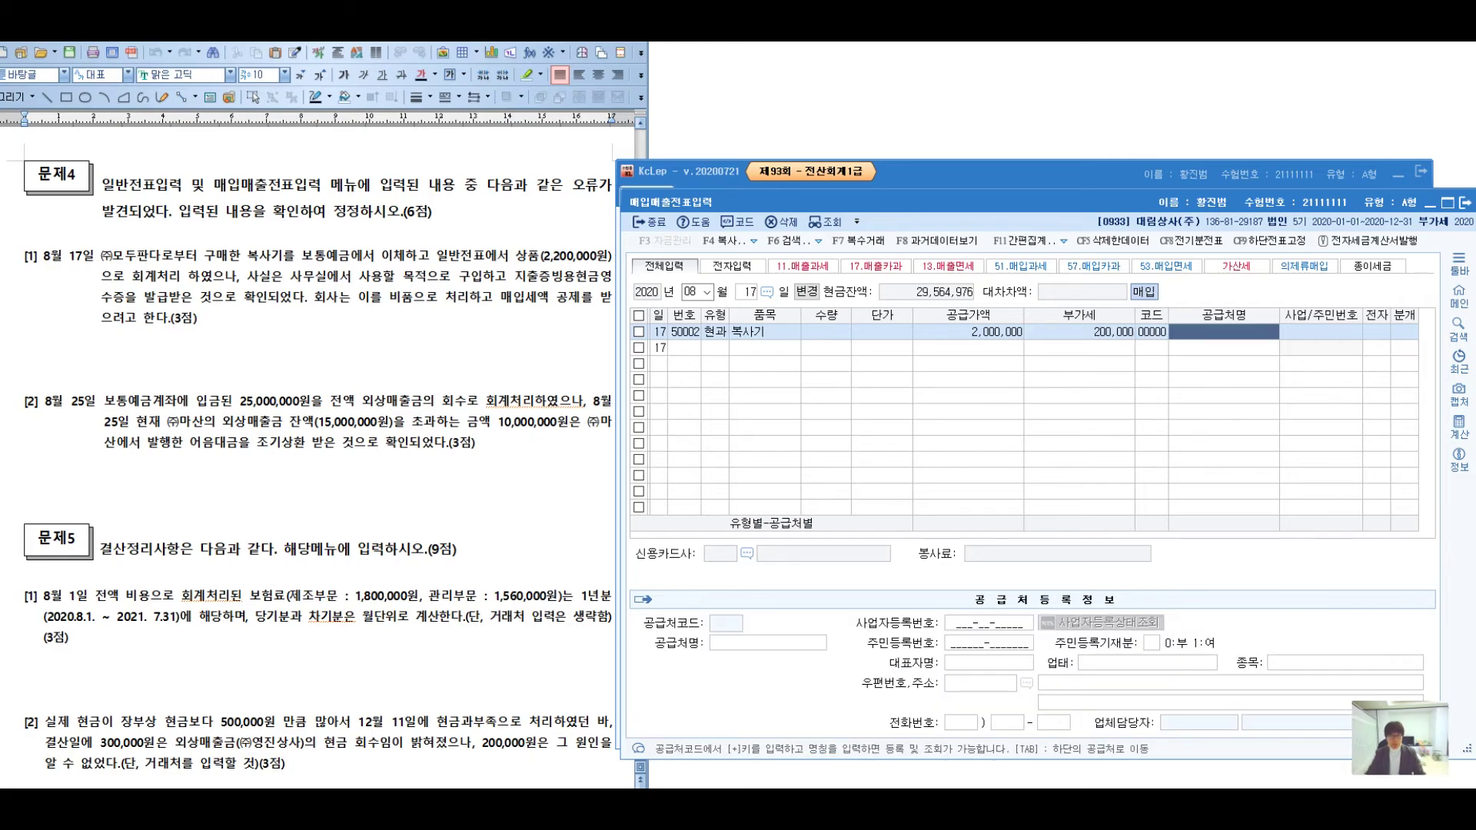
text((주)모두판)
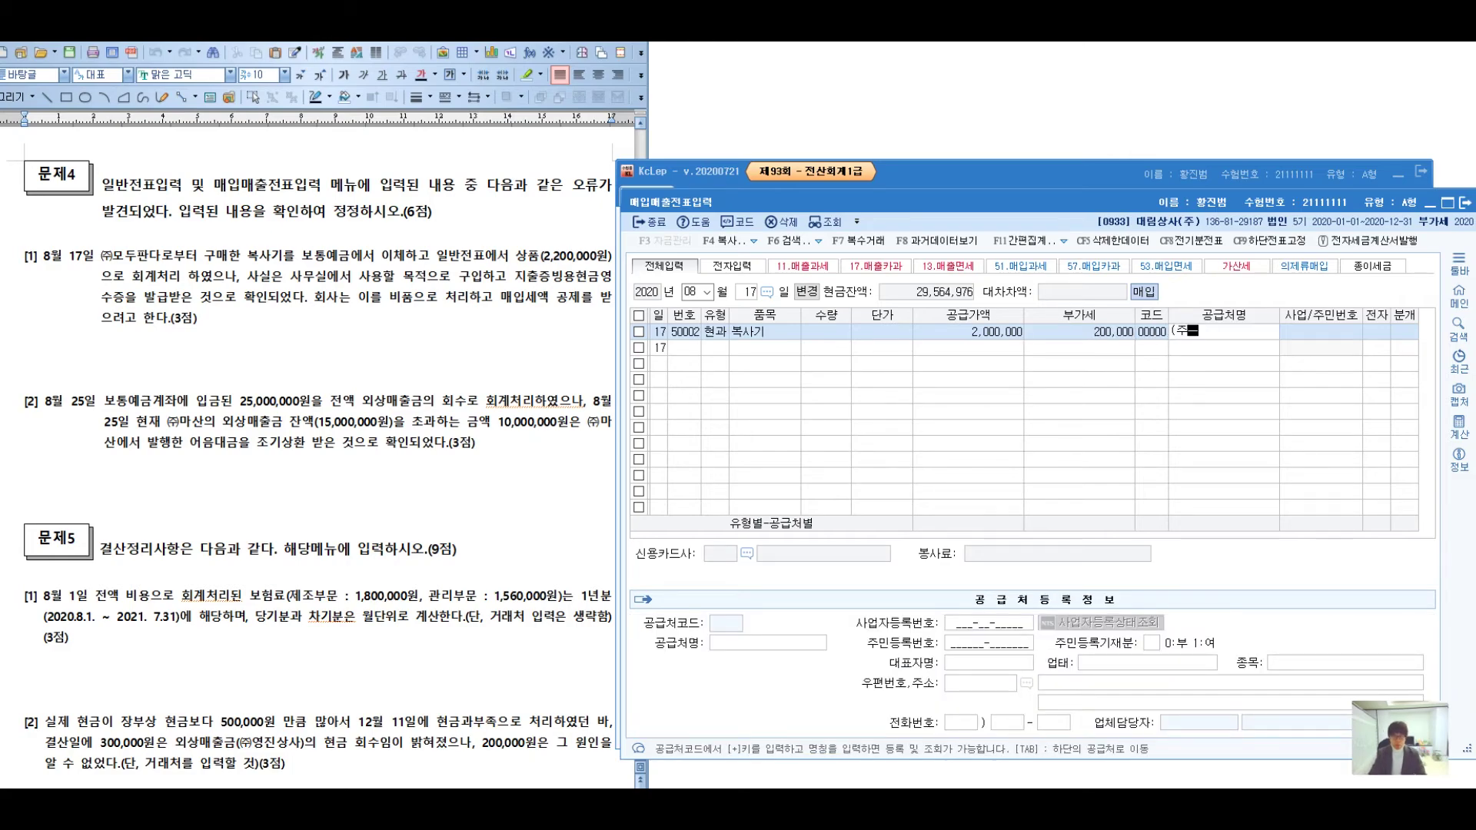
text(다)
key(Return)
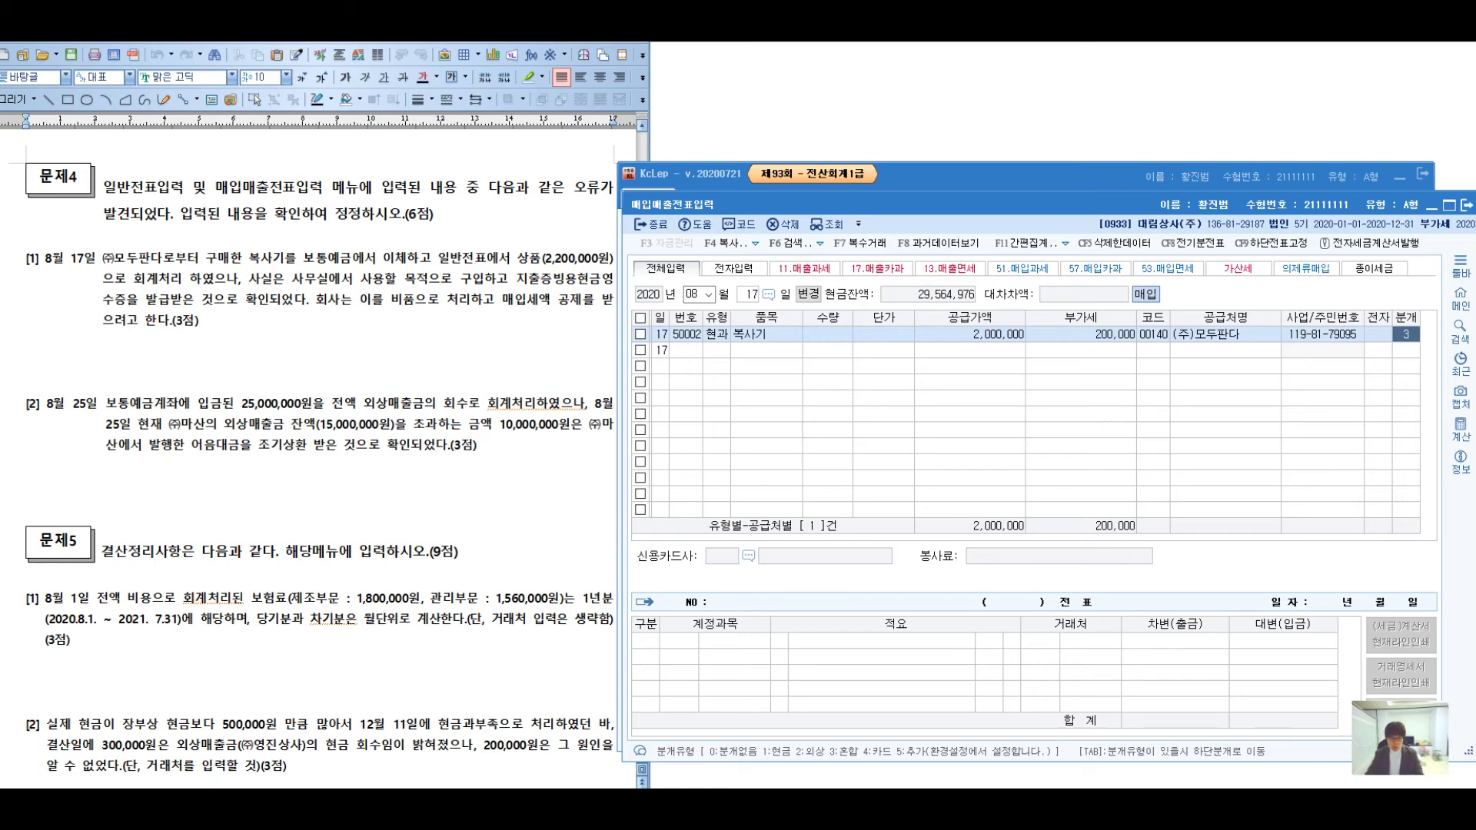
Journalize the copier purchase as 혼합, with debit account 212 비품 and credit account 103 보통예금 for 2,200,000, and complete the voucher.
text(3)
key(Return)
key(Return)
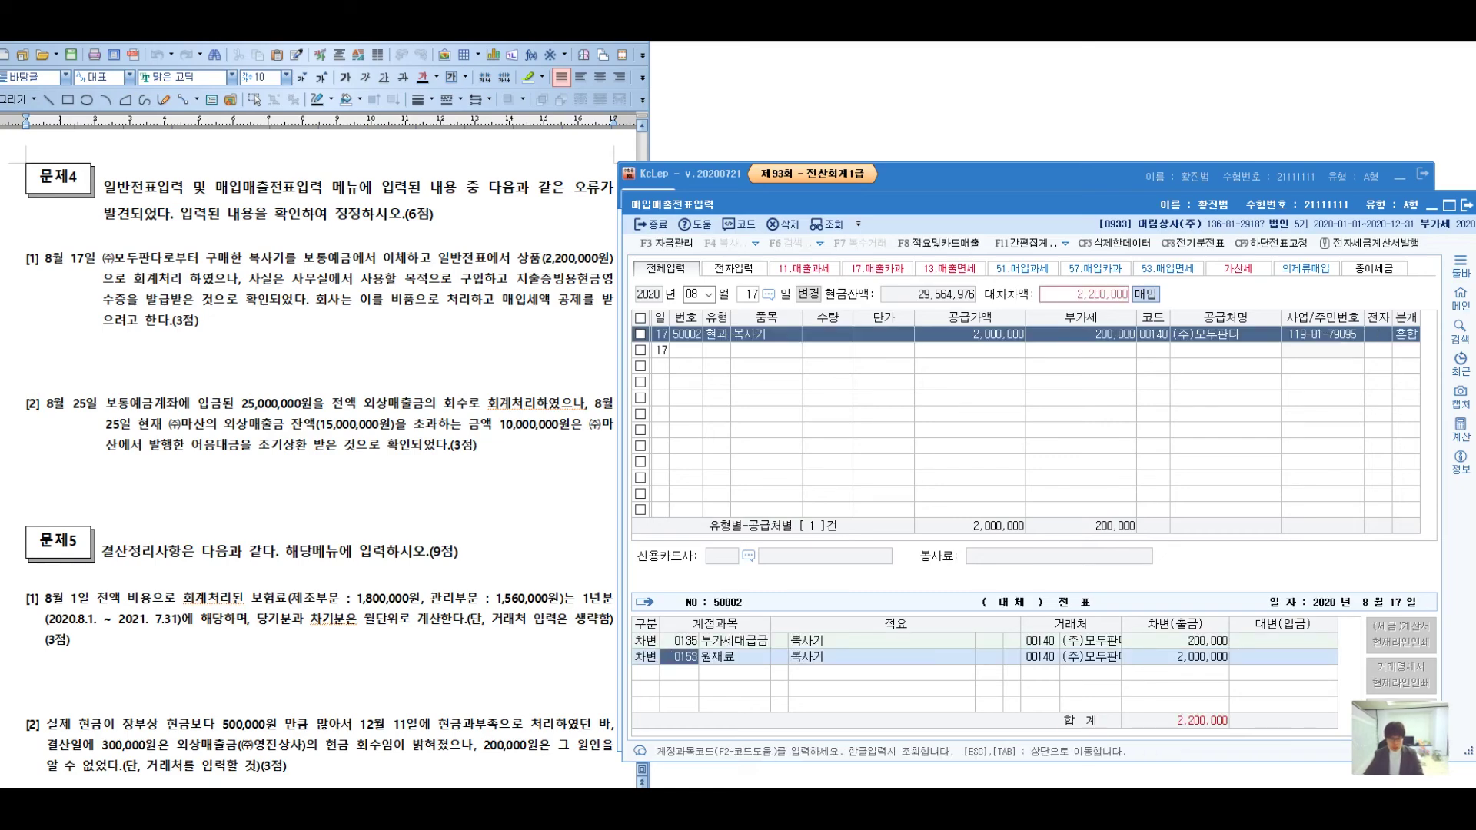
text(212)
key(Return)
key(Return)
text(4)
text(103)
key(Return)
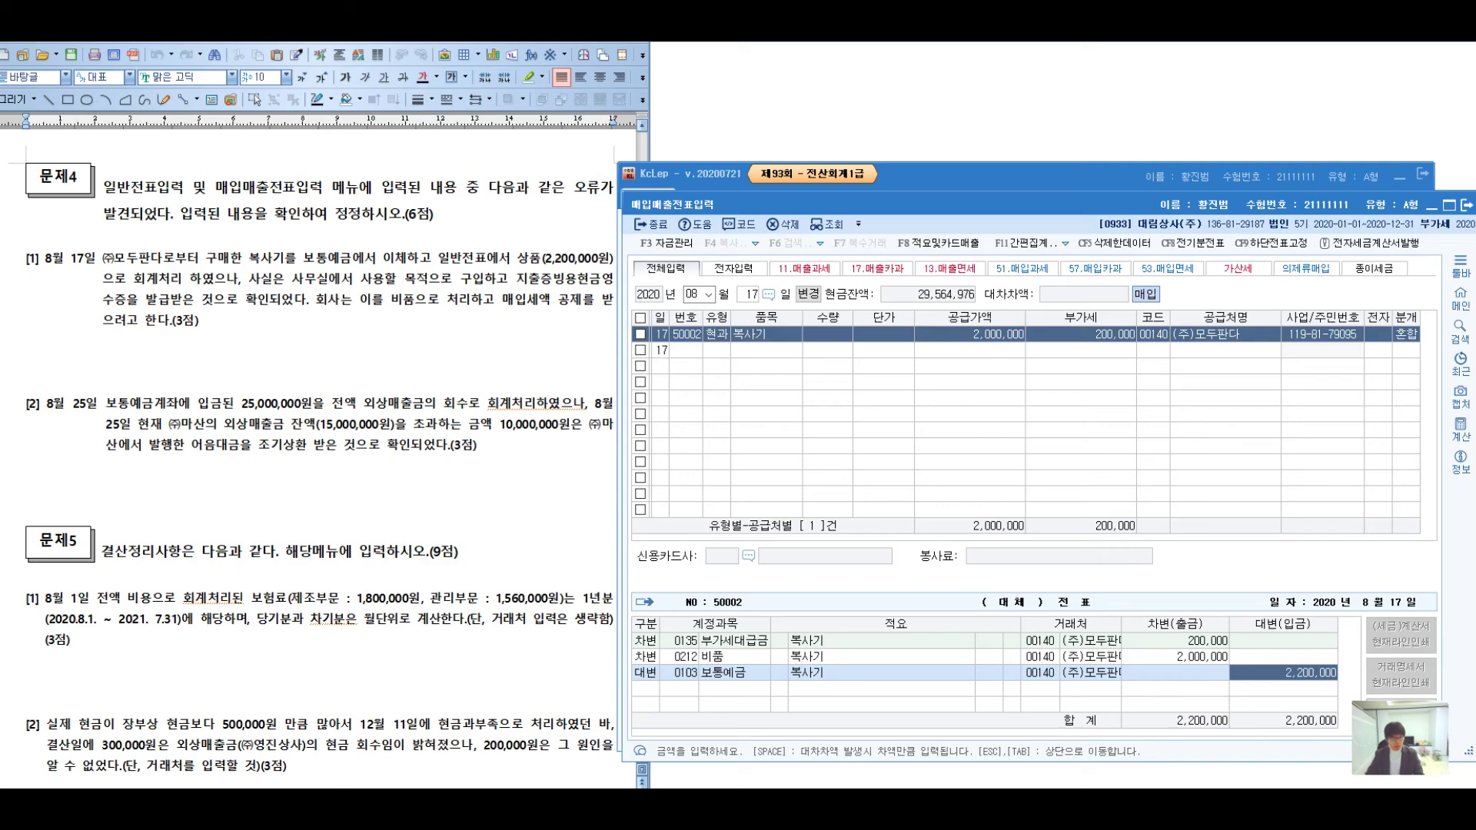
key(Tab)
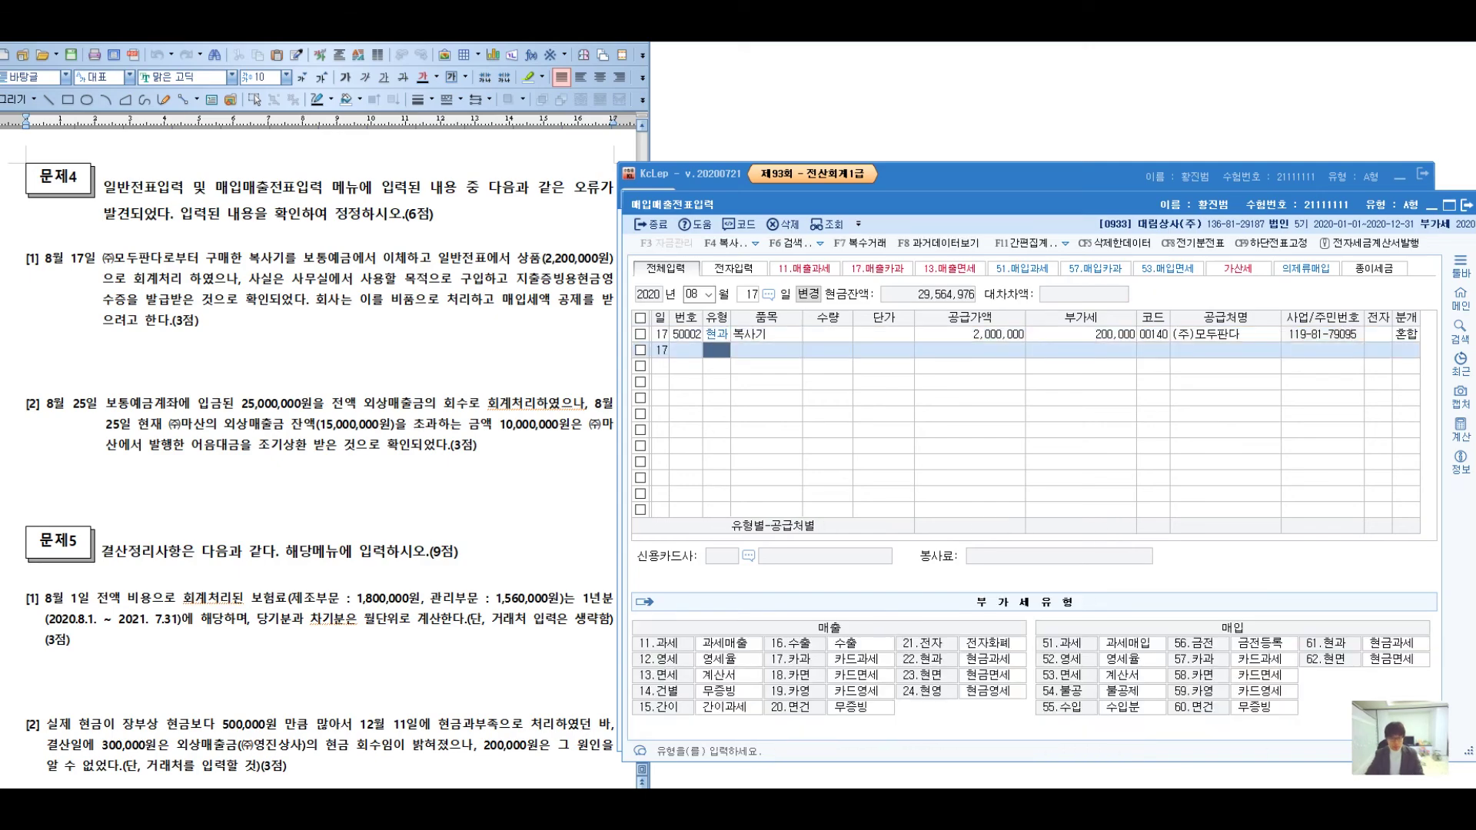
Review the saved copier purchase line and its 비품 entry, and switch back to the August 25 problem in the exam document.
key(Return)
key(Return)
key(Return)
key(Return)
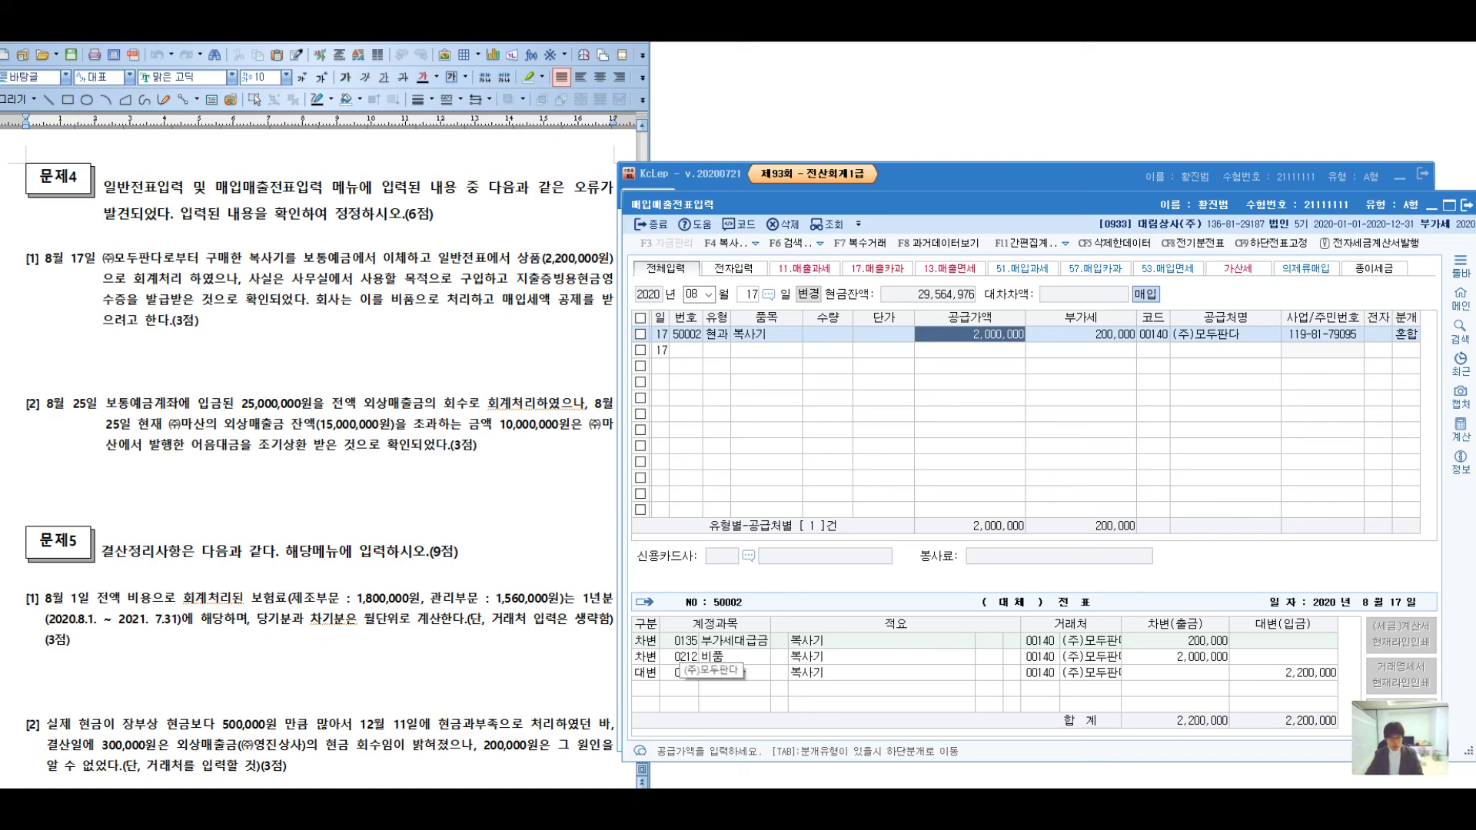
click(684, 656)
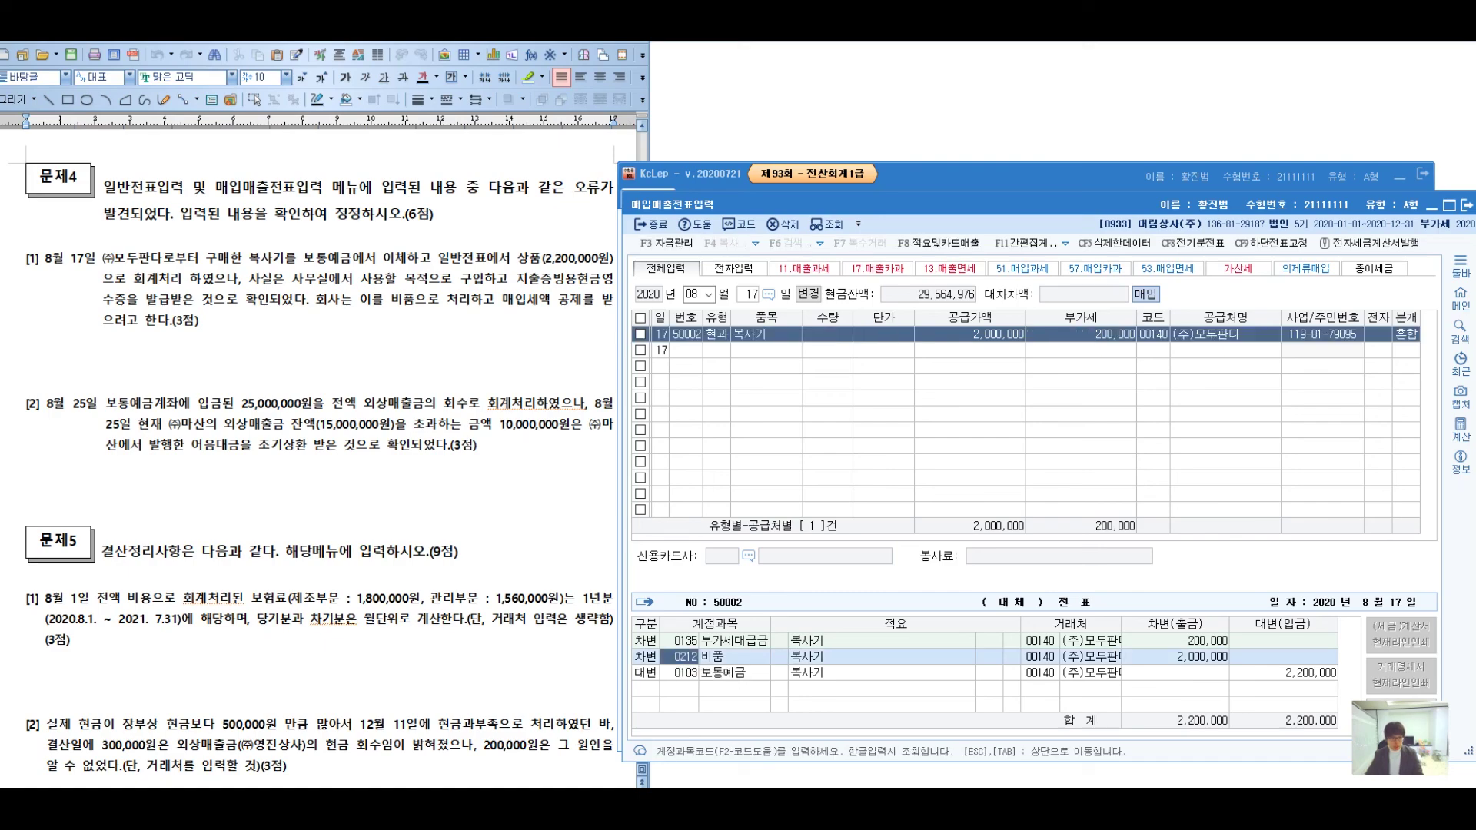
click(477, 445)
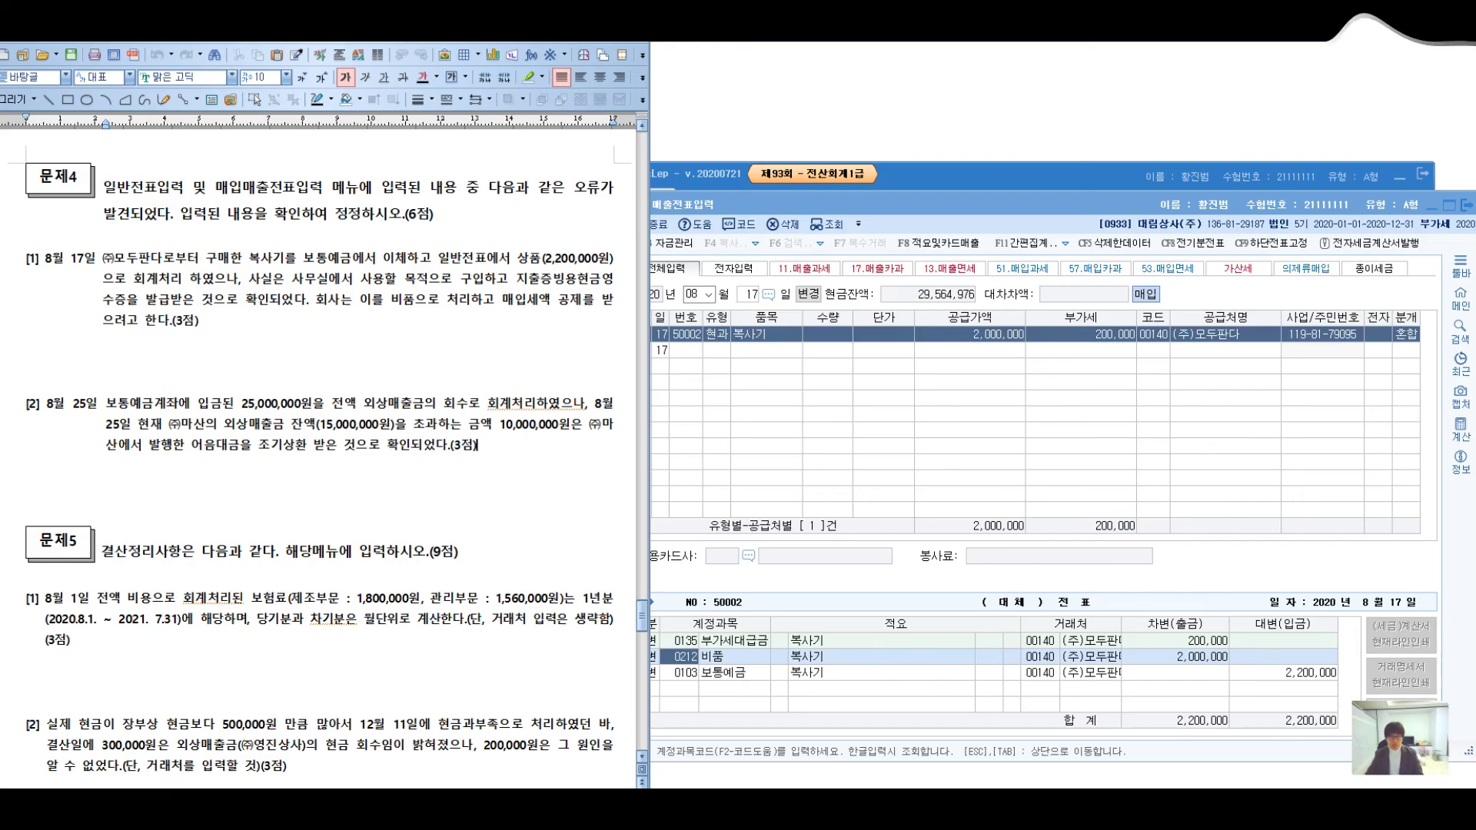